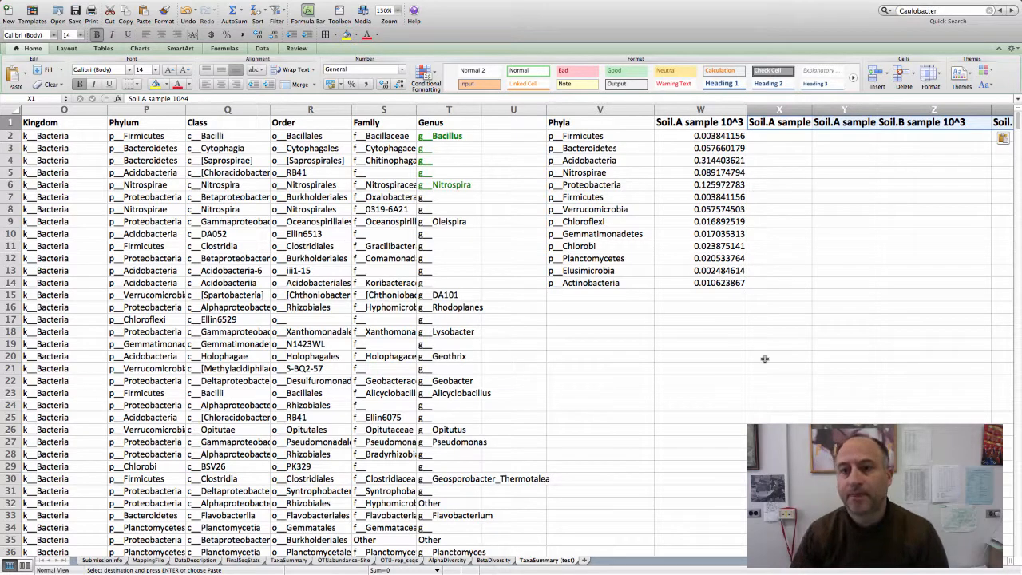
# Make the phylum range's column absolute in the W2 formula, giving =SUMIF($P$2:$P$51,V2,C$2:C$51)
pyautogui.hscroll(1, 764, 359)
pyautogui.hscroll(1, 764, 359)
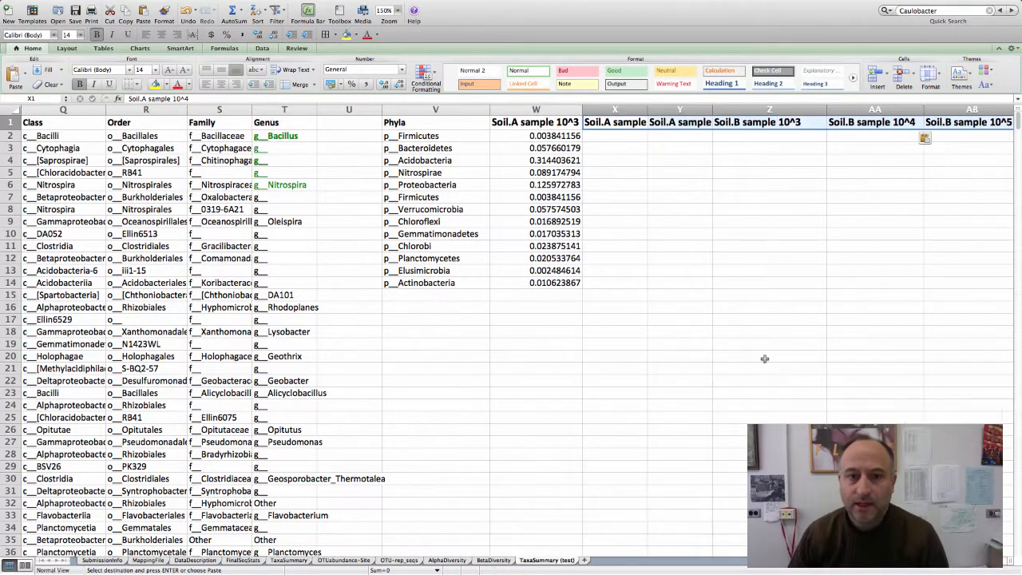
pyautogui.click(556, 136)
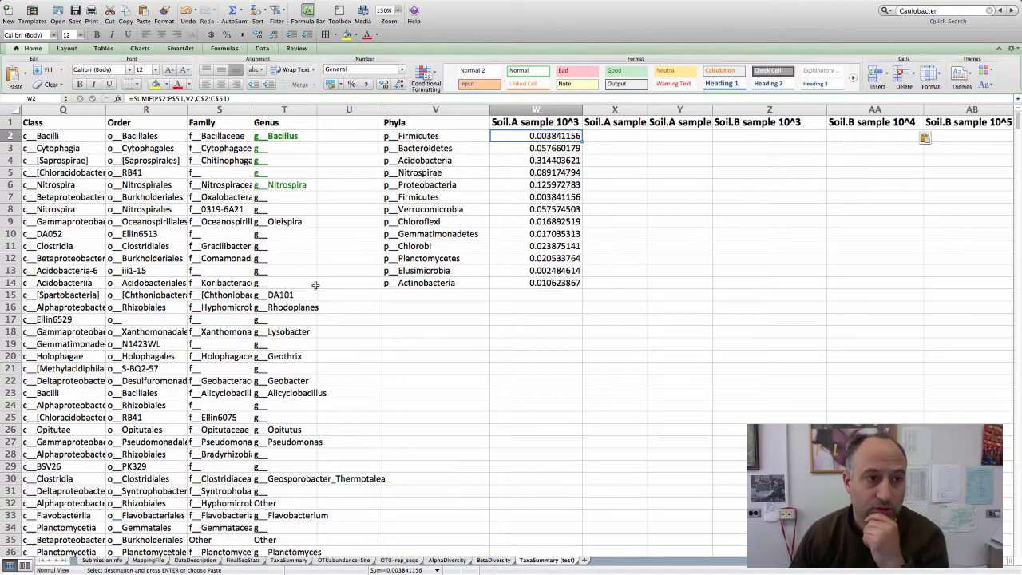
pyautogui.hscroll(-2, 317, 285)
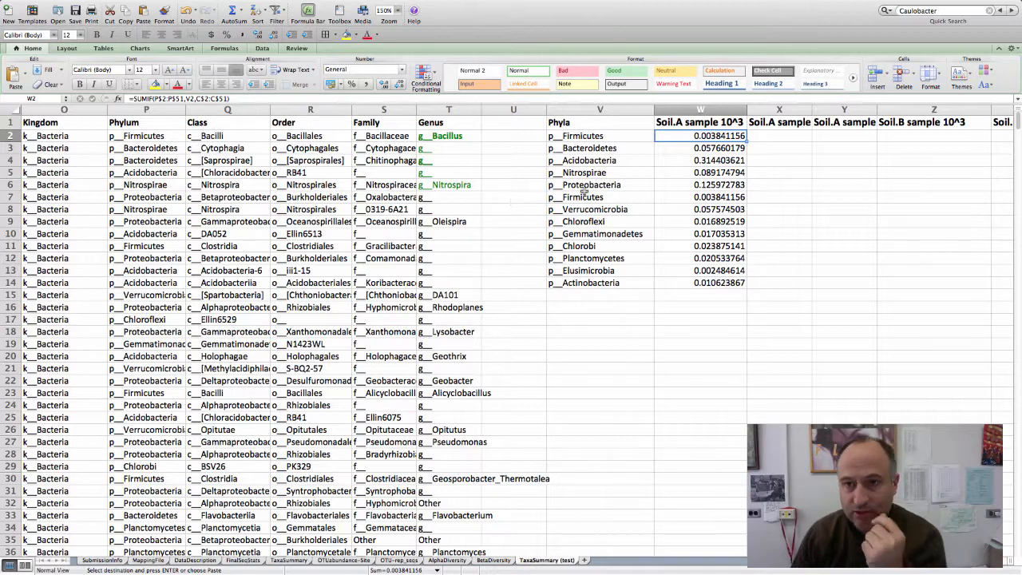
pyautogui.click(154, 97)
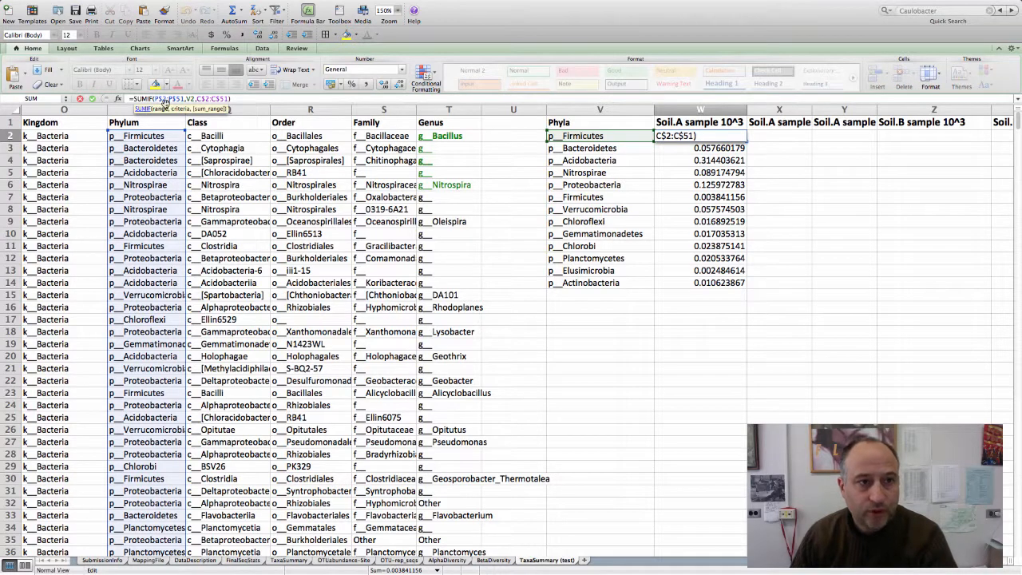
pyautogui.write('$P')
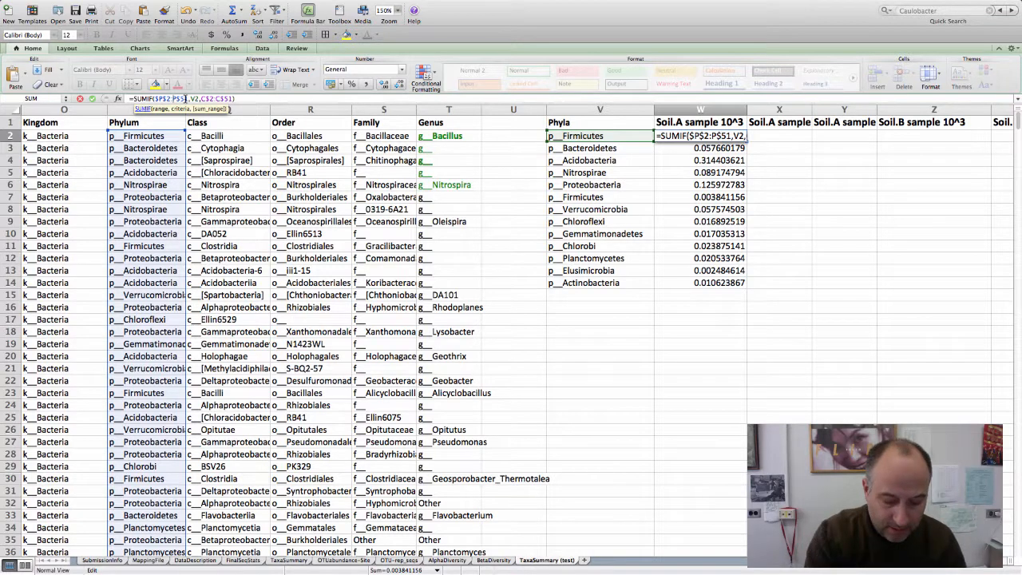
pyautogui.write('$')
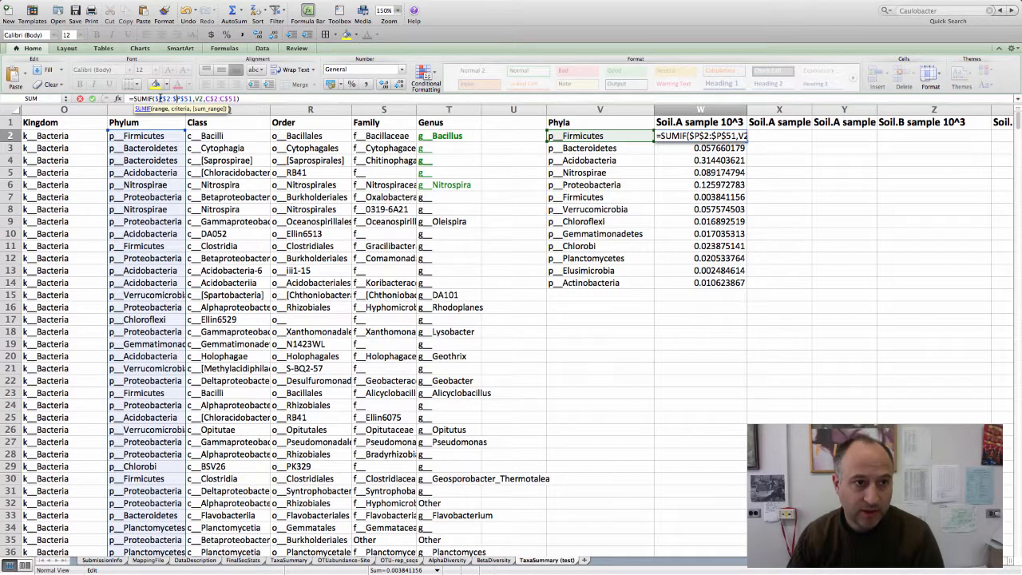
pyautogui.click(243, 99)
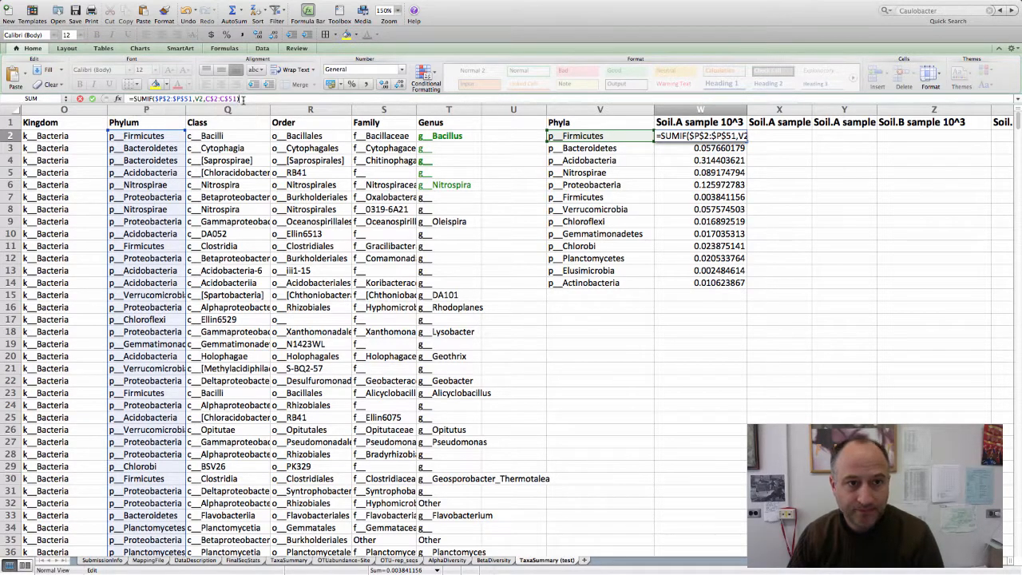
pyautogui.press('Return')
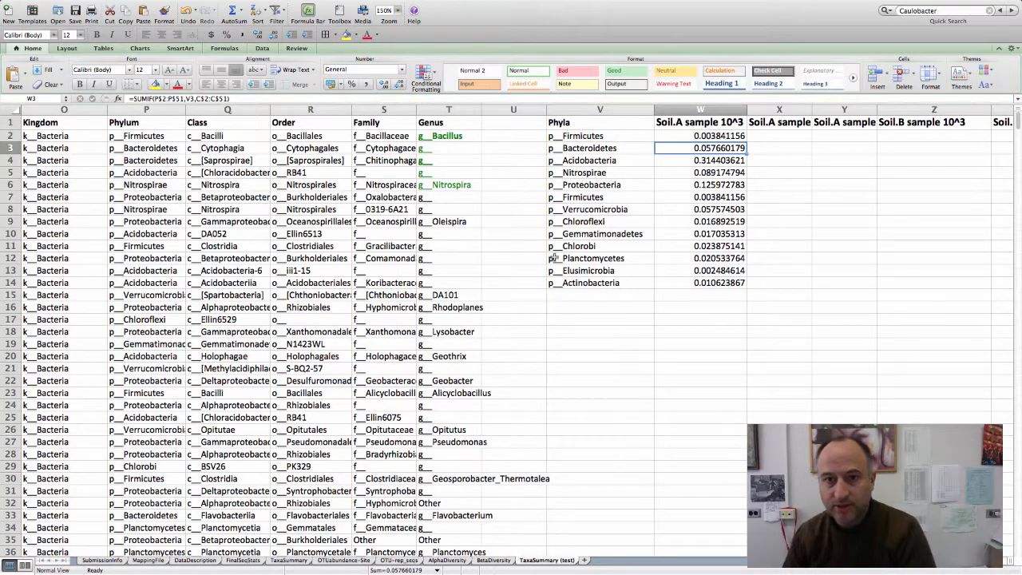
# Copy the W2 formula into W3:W14 and check the formula in W14
pyautogui.click(708, 136)
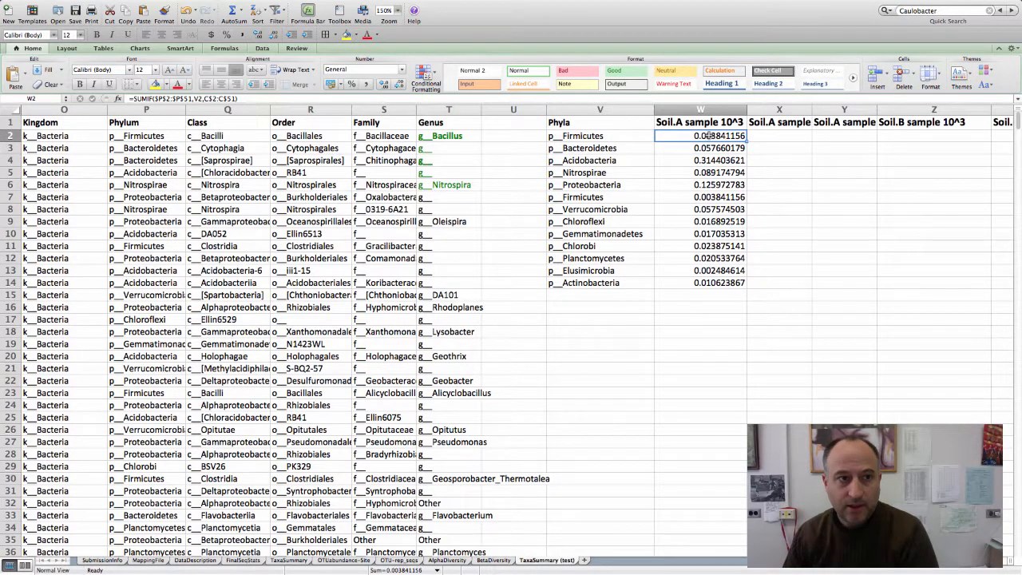
pyautogui.hotkey('ctrl', 'c')
pyautogui.moveTo(705, 149); pyautogui.dragTo(715, 282)
pyautogui.hotkey('ctrl', 'v')
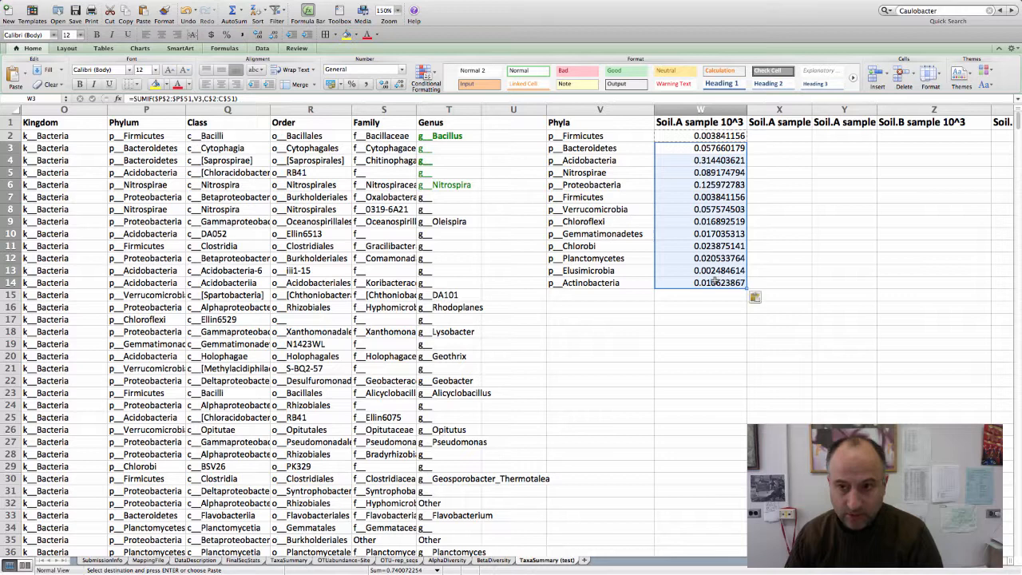
pyautogui.click(708, 320)
pyautogui.click(703, 283)
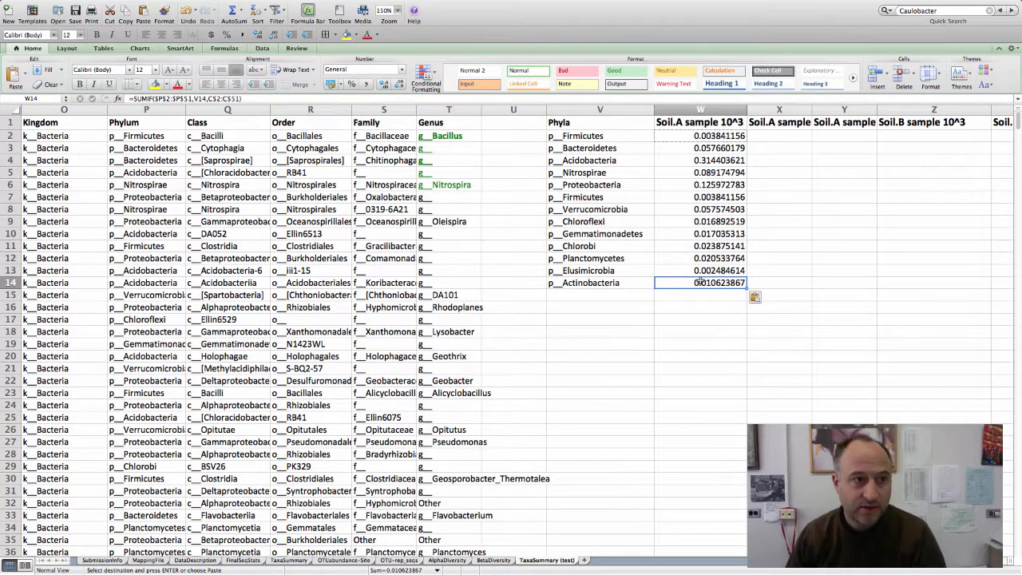
pyautogui.hscroll(2, 723, 352)
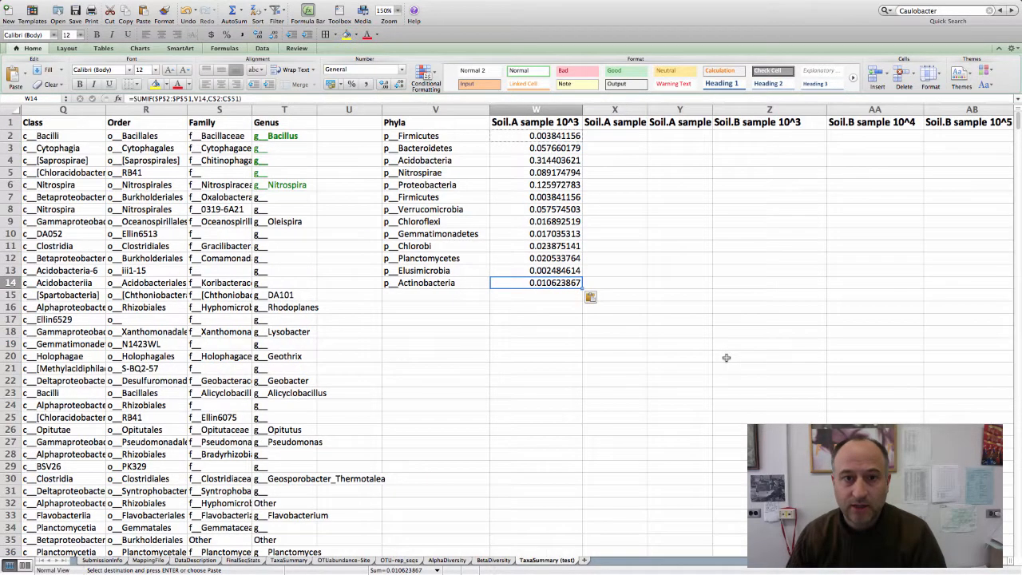
# Copy the formulas in W2:W14 across the remaining soil sample columns through AE14
pyautogui.moveTo(556, 135); pyautogui.dragTo(553, 281)
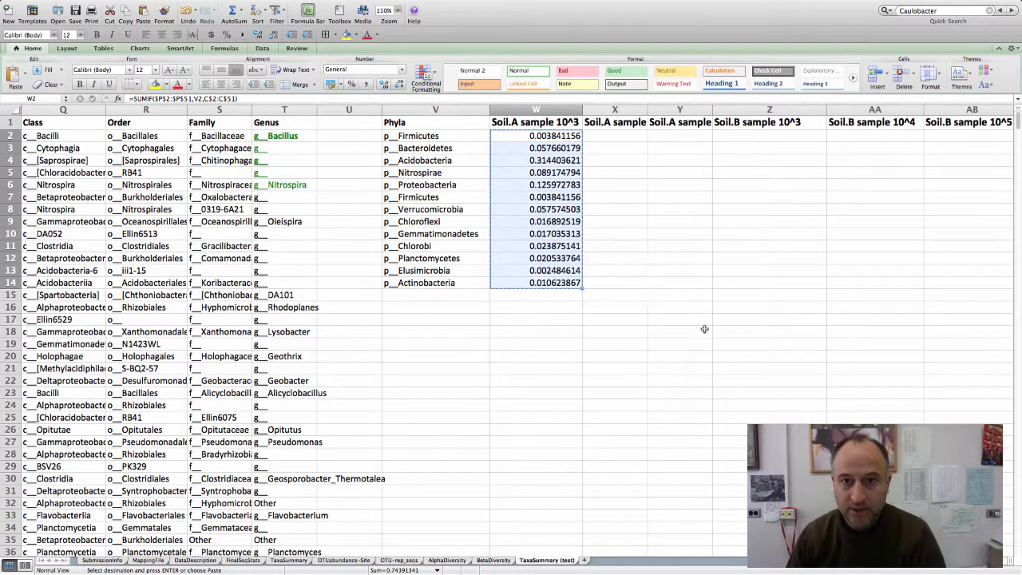
pyautogui.hscroll(2, 715, 328)
pyautogui.hscroll(2, 715, 328)
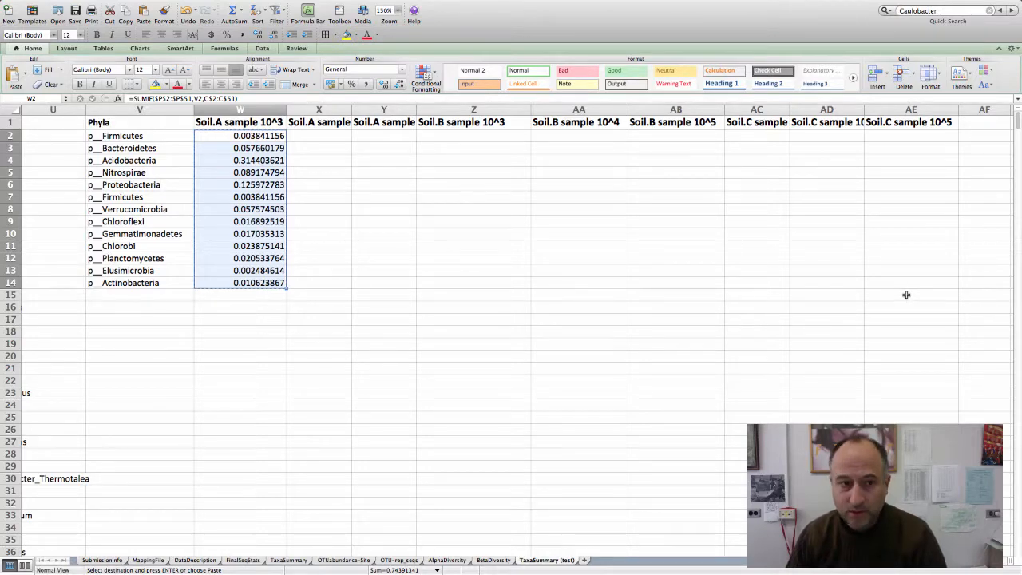
pyautogui.keyDown('shift'); pyautogui.click(906, 294); pyautogui.keyUp('shift')
pyautogui.keyDown('shift'); pyautogui.click(911, 285); pyautogui.keyUp('shift')
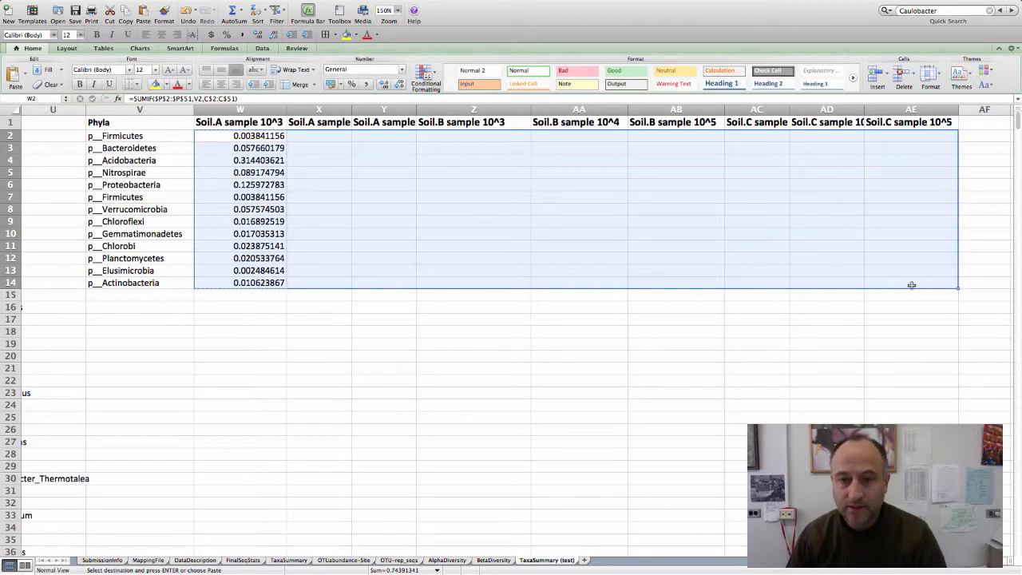
pyautogui.press('super+v')
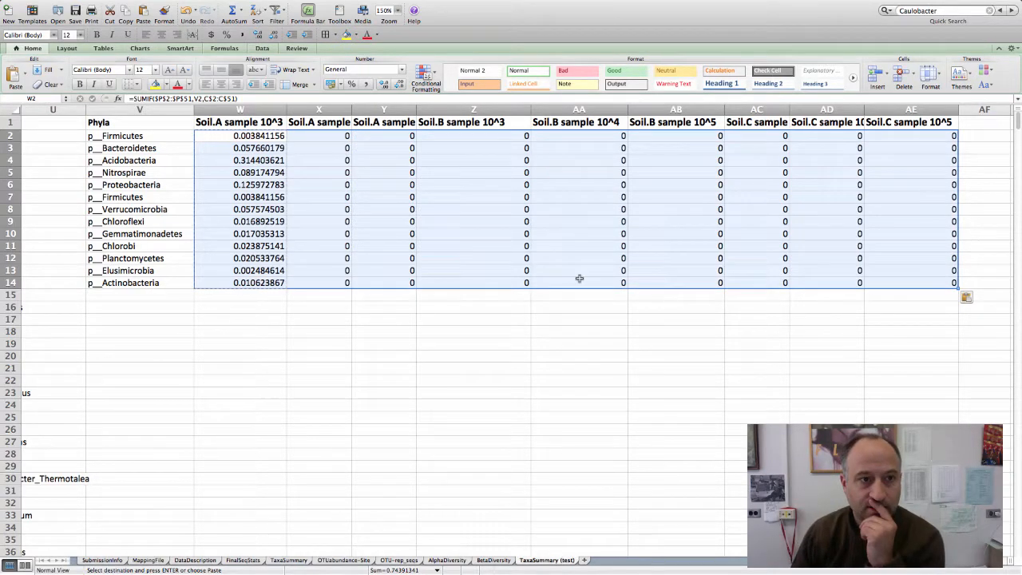
# Compare the cell references in the SUMIF formulas of W2 and X2
pyautogui.click(255, 97)
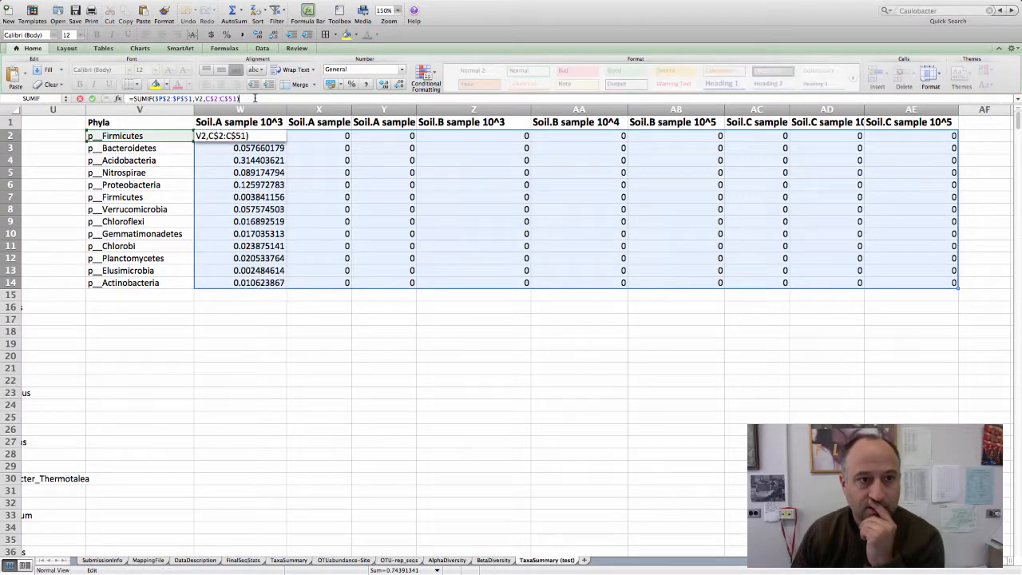
pyautogui.press('Return')
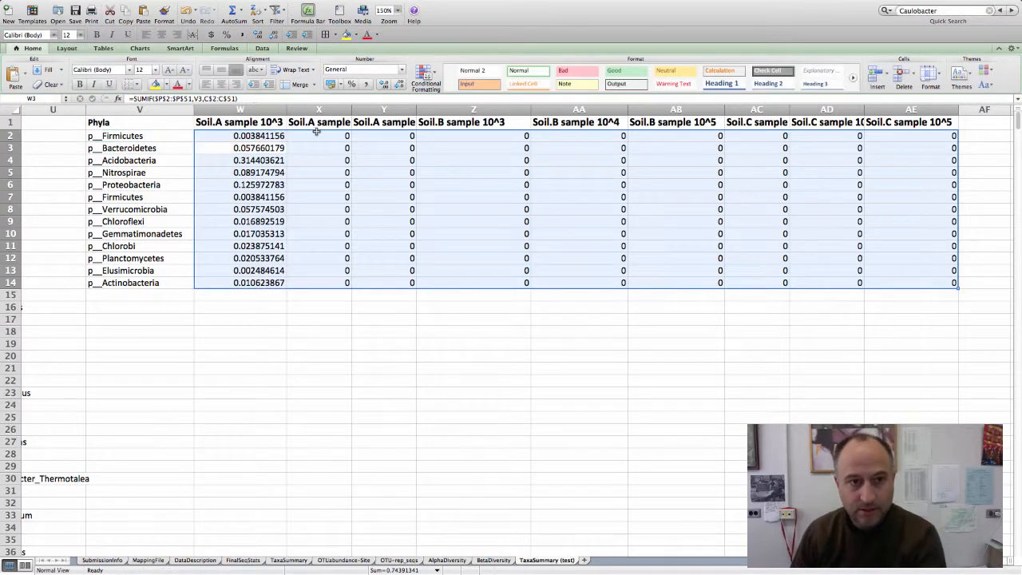
pyautogui.click(319, 135)
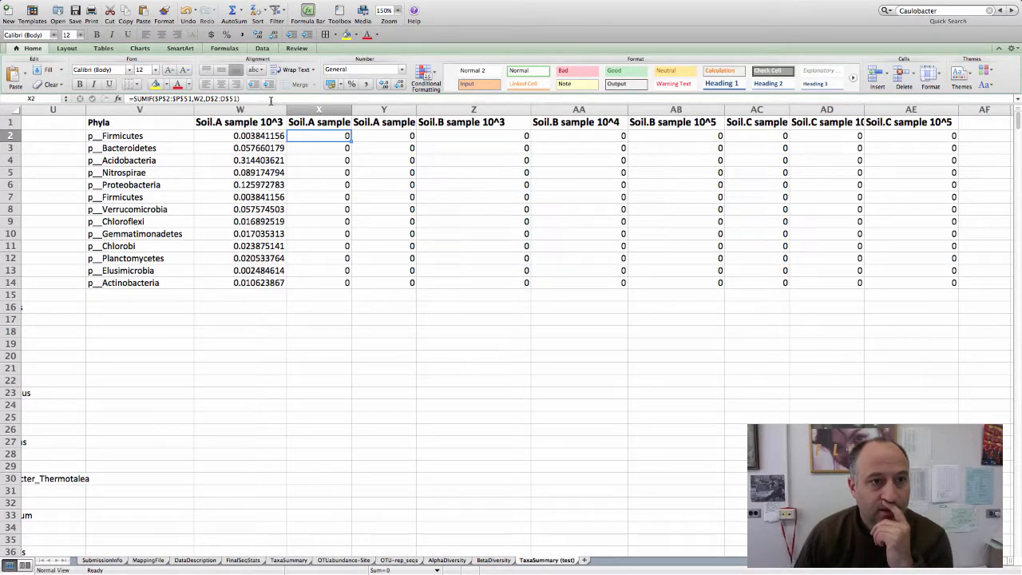
pyautogui.hscroll(-4, 319, 108)
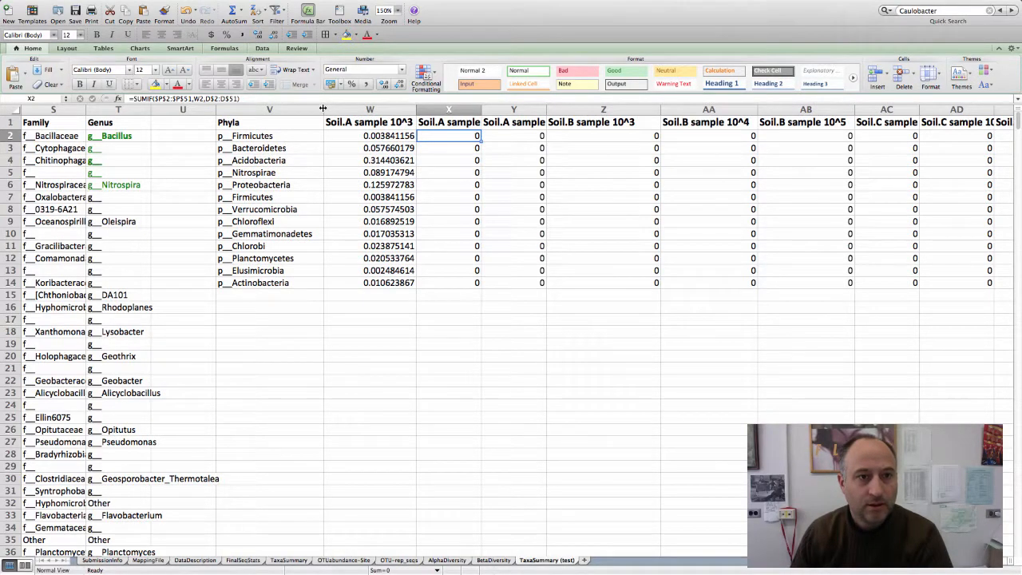
# Make the criteria column absolute in the W2 formula, giving =SUMIF($P$2:$P$51,$V2,C$2:C$51)
pyautogui.click(386, 136)
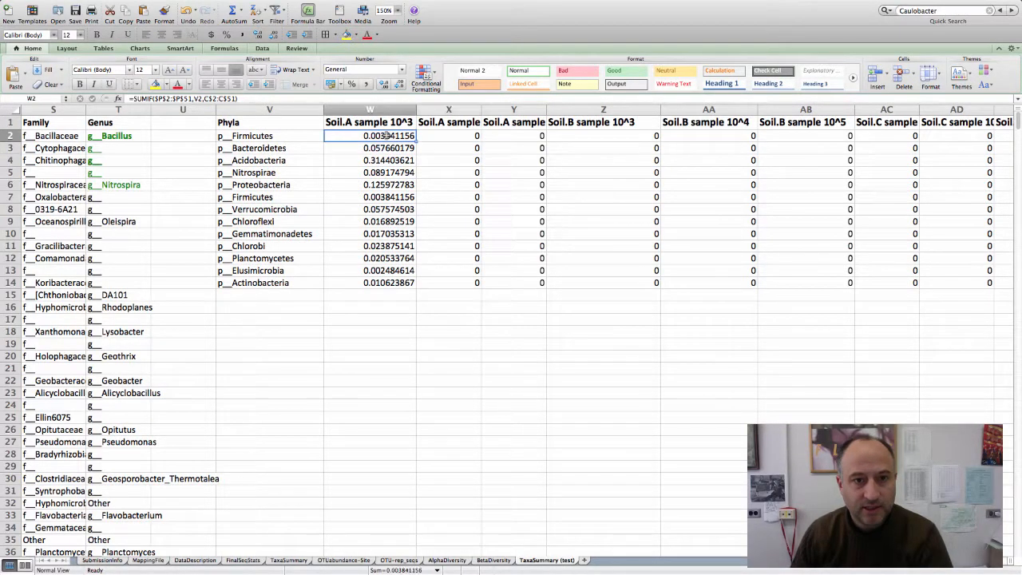
pyautogui.click(213, 98)
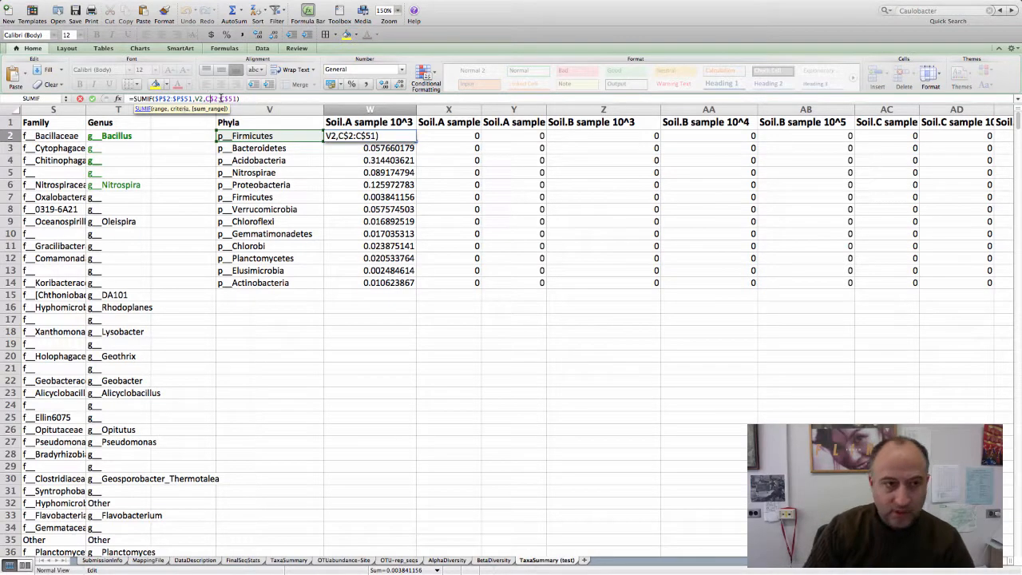
pyautogui.press('BackSpace')
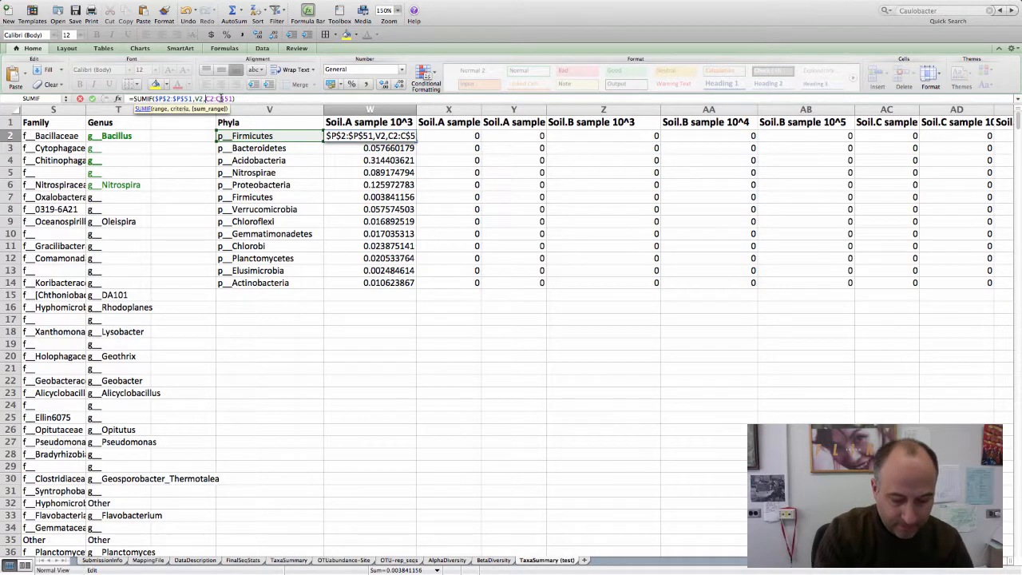
pyautogui.write('$')
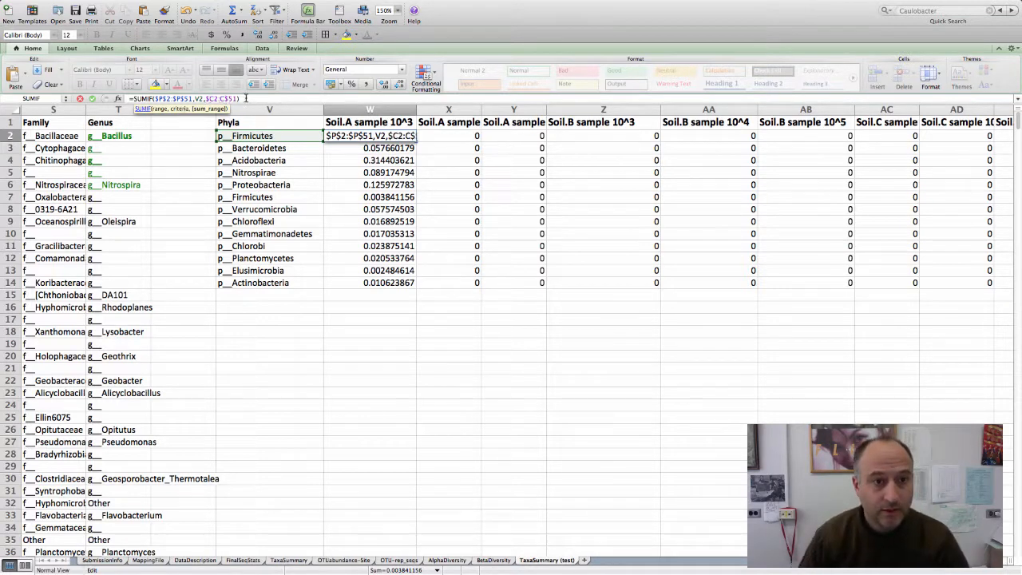
pyautogui.click(246, 99)
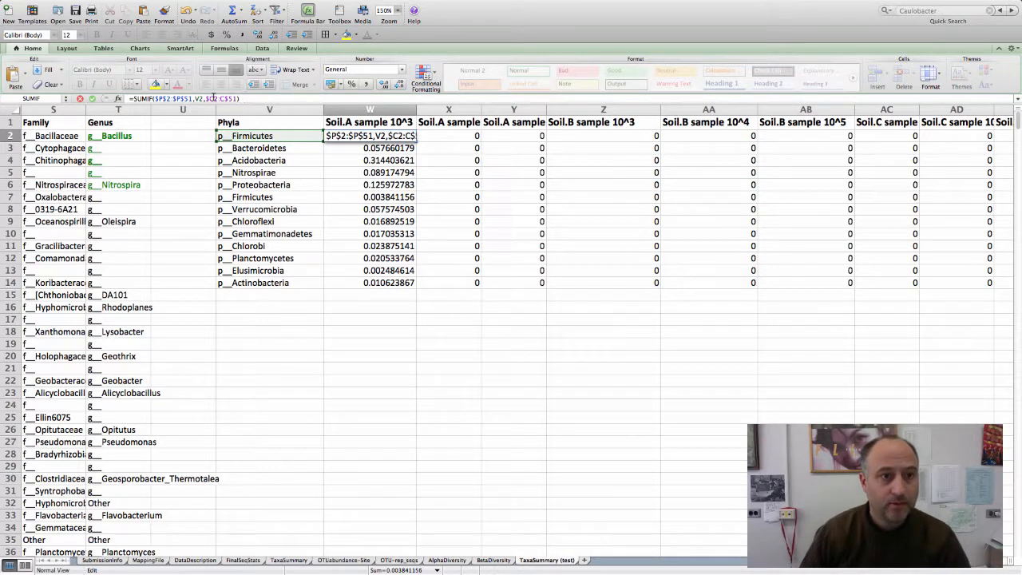
pyautogui.click(209, 98)
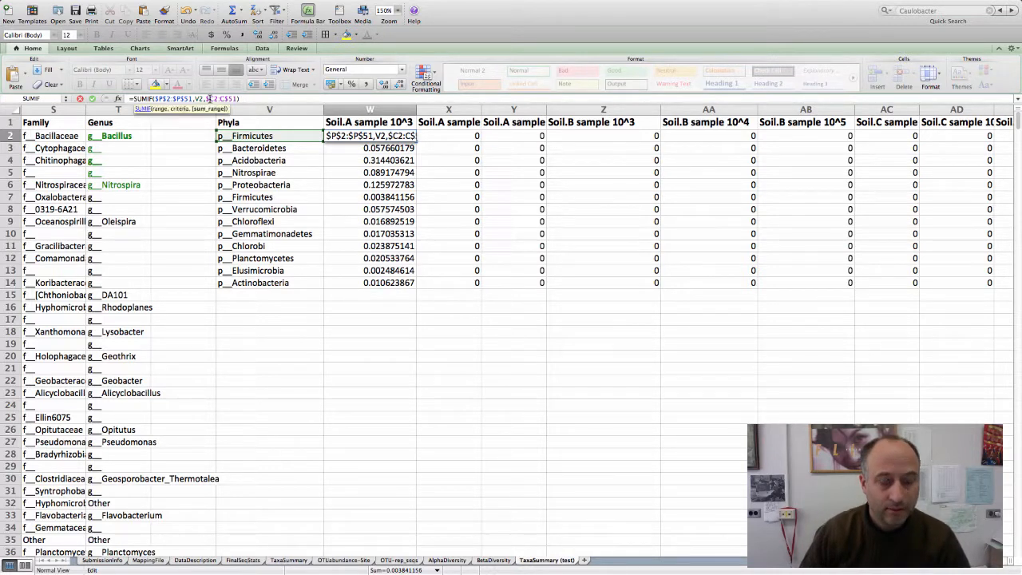
pyautogui.press('BackSpace')
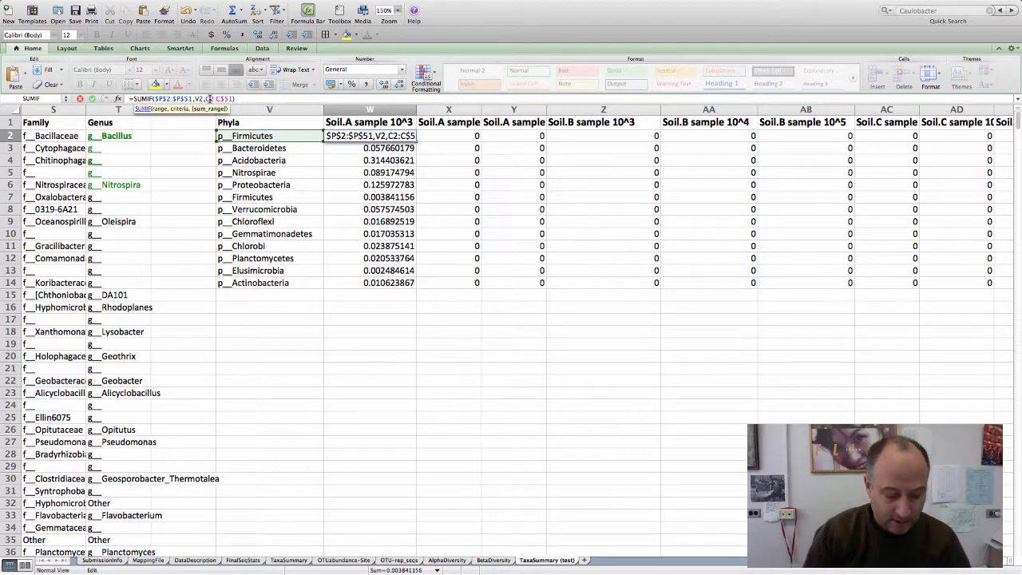
pyautogui.write('$')
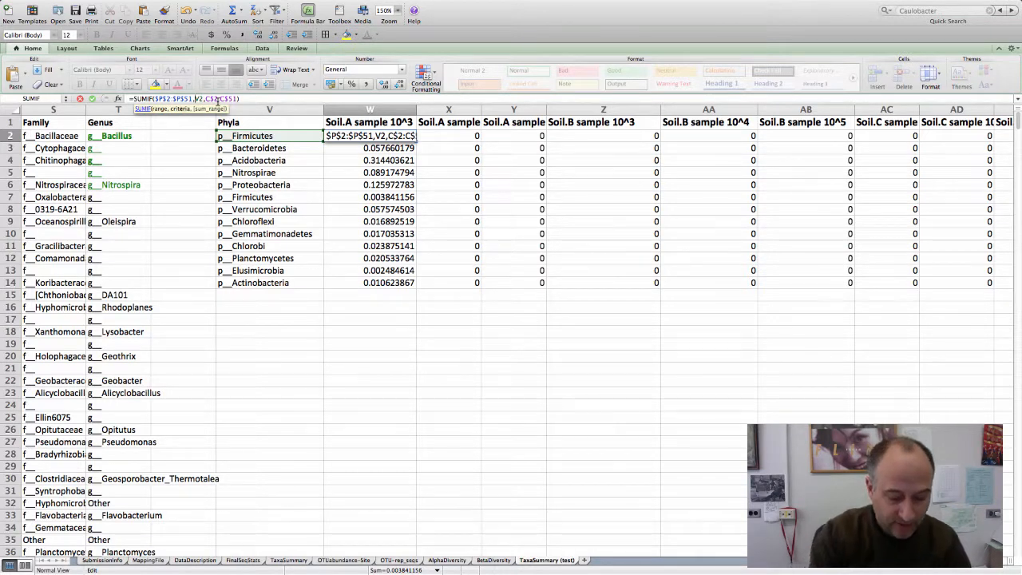
pyautogui.write('$')
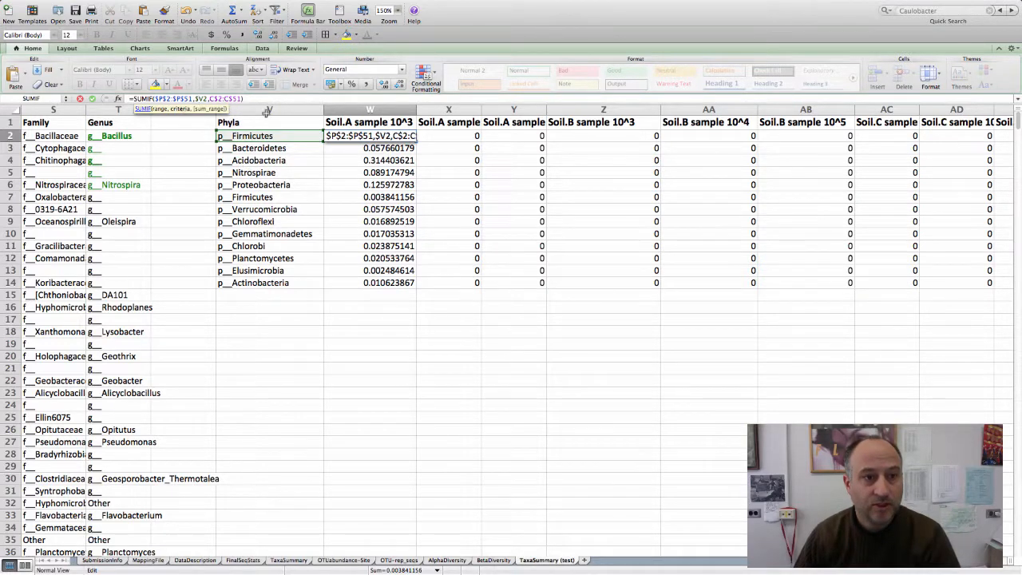
pyautogui.click(260, 99)
pyautogui.press('Return')
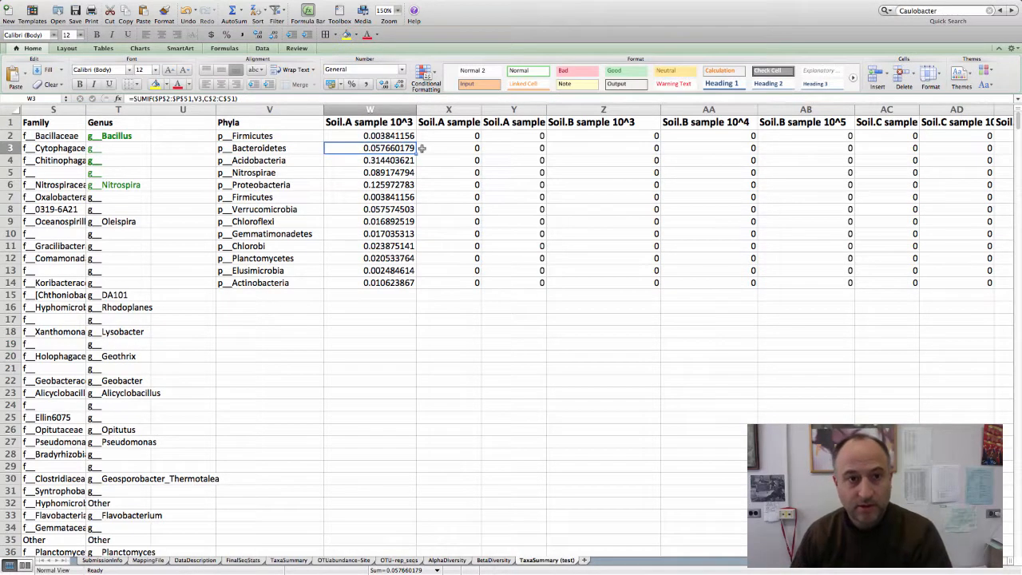
# Copy the W2 formula with the $V2 criterion into W3:W14 and check the references in W3 and W14
pyautogui.click(395, 135)
pyautogui.hotkey('ctrl', 'c')
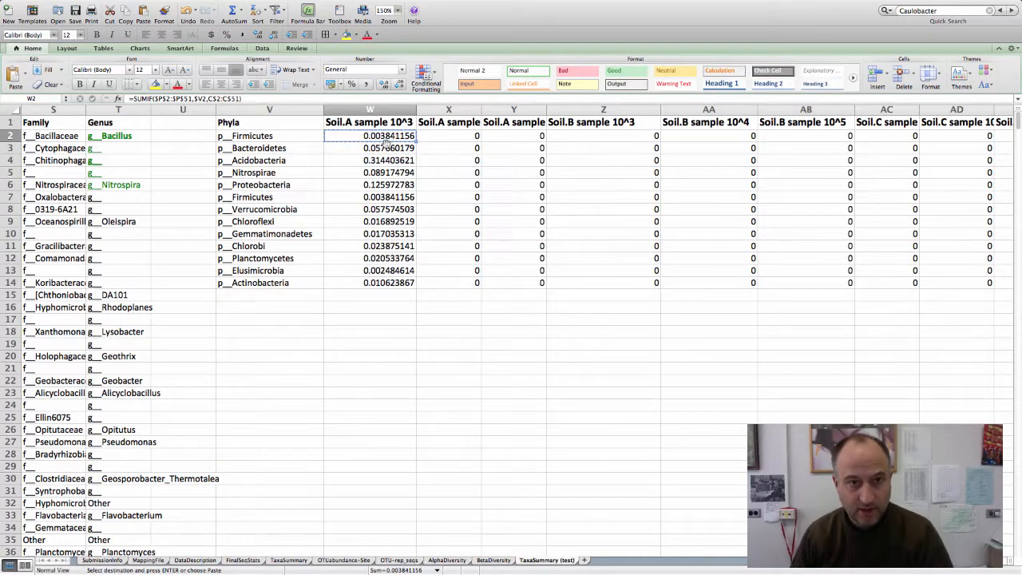
pyautogui.moveTo(388, 147); pyautogui.dragTo(389, 284)
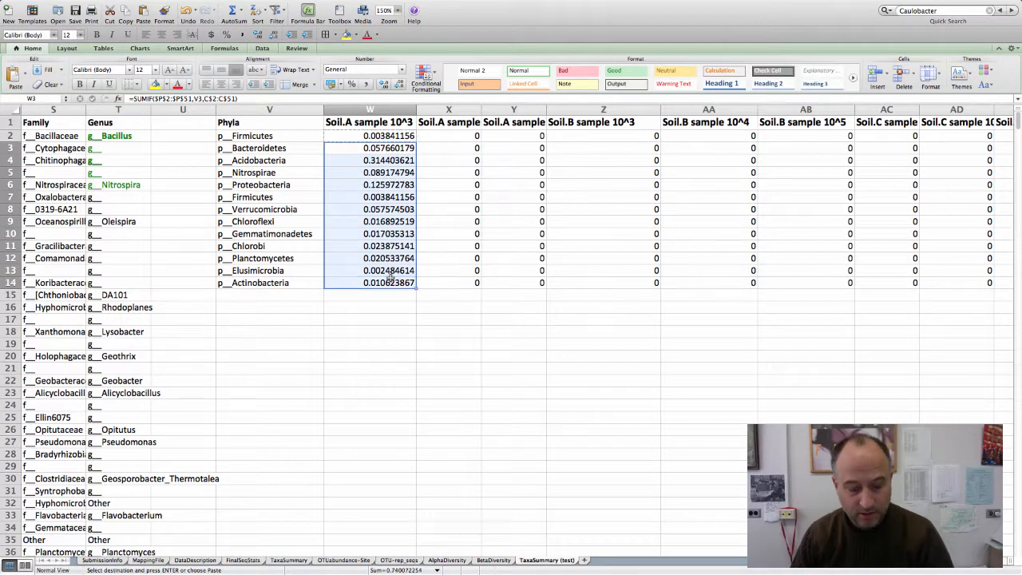
pyautogui.hotkey('ctrl', 'v')
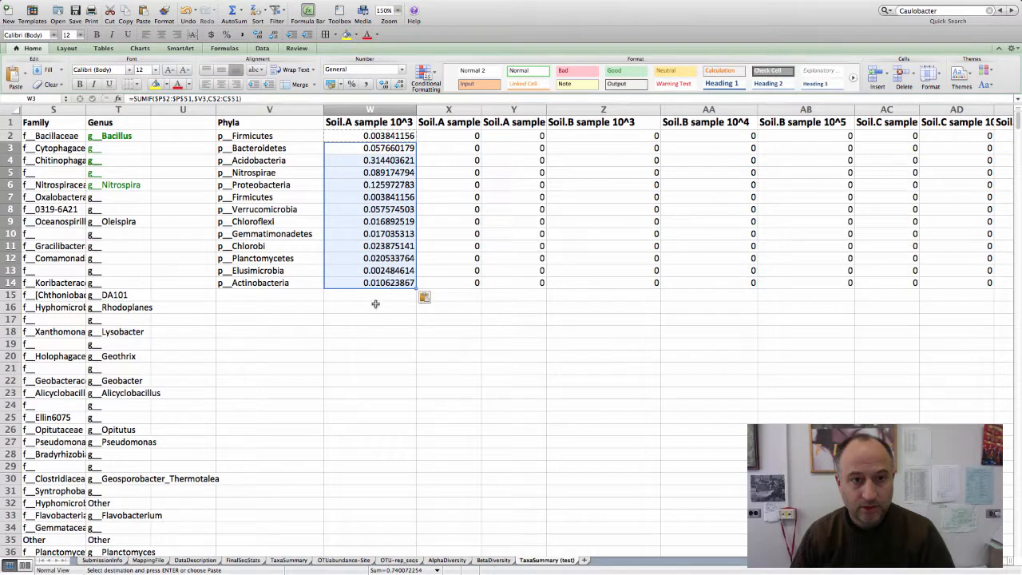
pyautogui.click(253, 99)
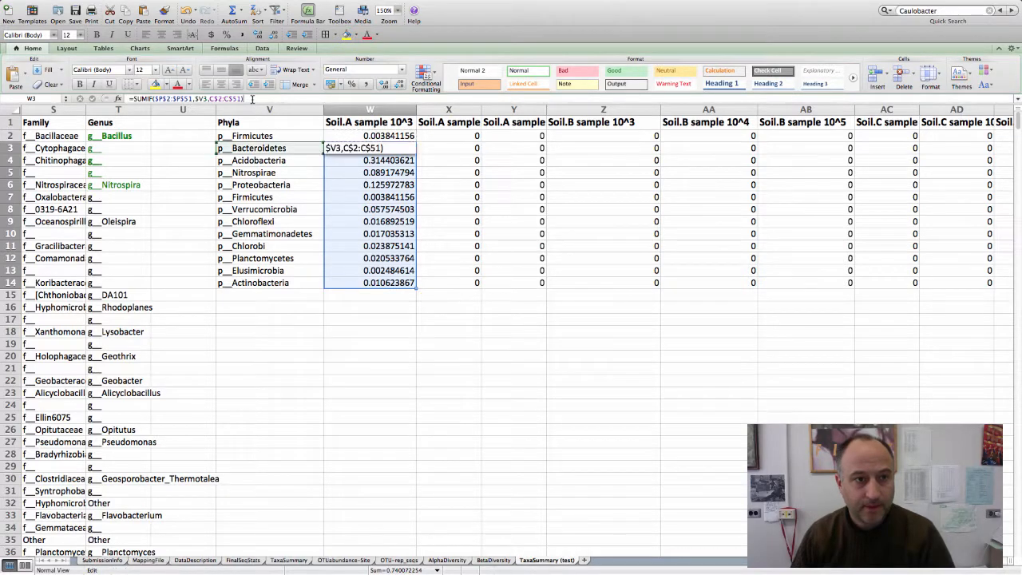
pyautogui.press('Return')
pyautogui.click(368, 284)
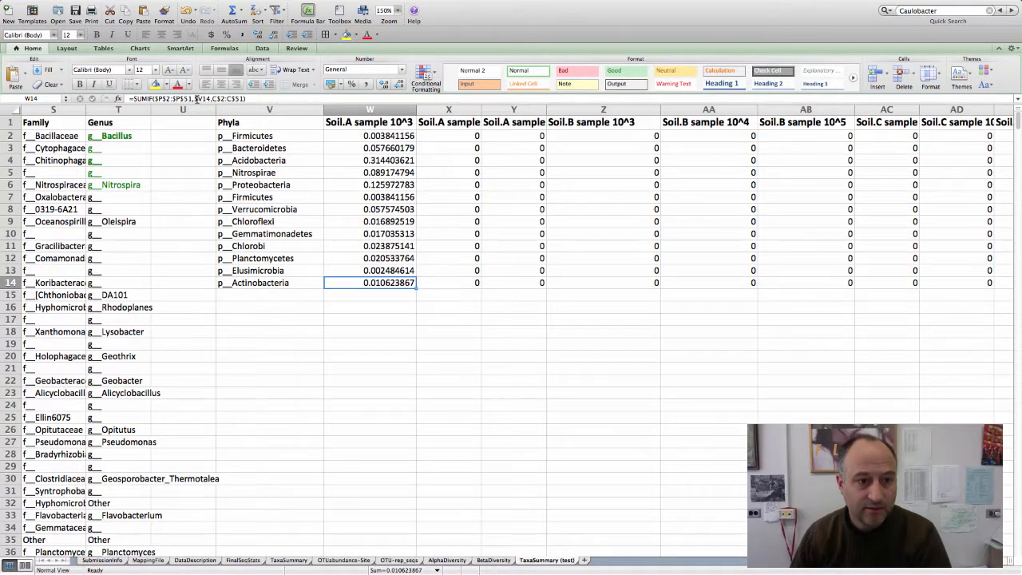
# Copy the corrected SUMIF formulas in W2:W14
pyautogui.moveTo(376, 137); pyautogui.dragTo(386, 283)
pyautogui.press('super+c')
pyautogui.hscroll(1, 474, 321)
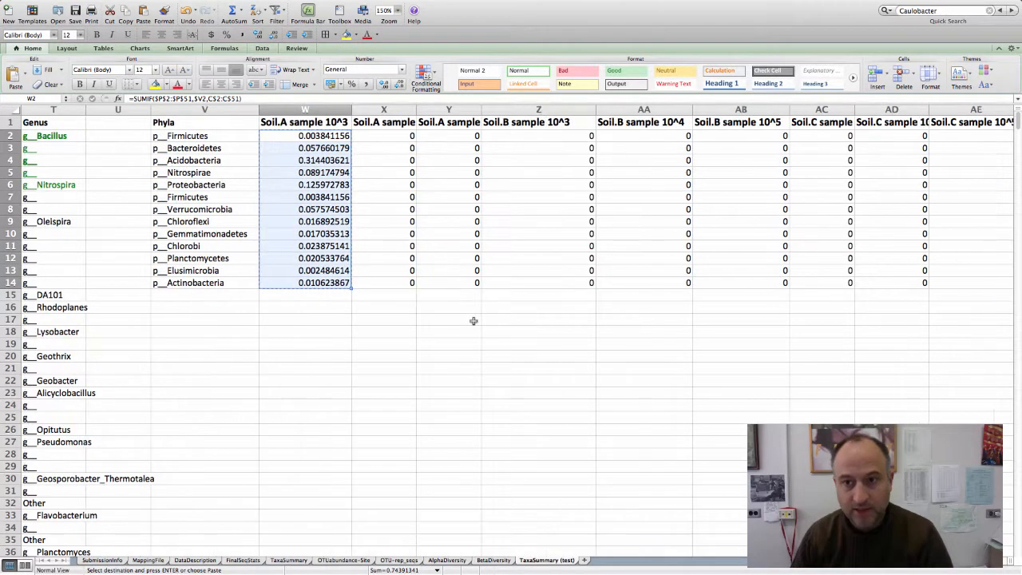
pyautogui.hscroll(1, 478, 320)
pyautogui.hscroll(1, 767, 299)
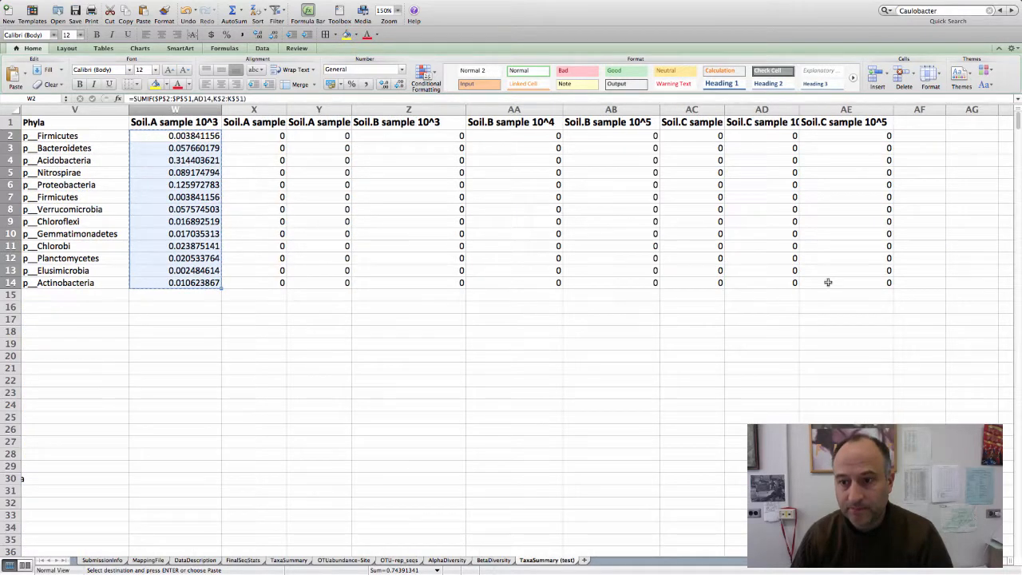
pyautogui.click(827, 282)
pyautogui.press('super+v')
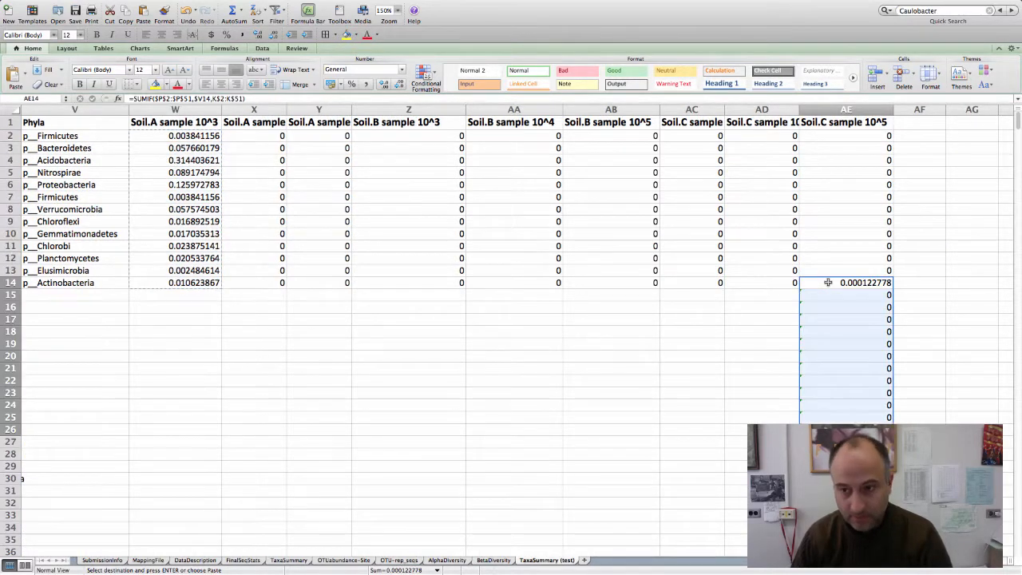
pyautogui.click(742, 318)
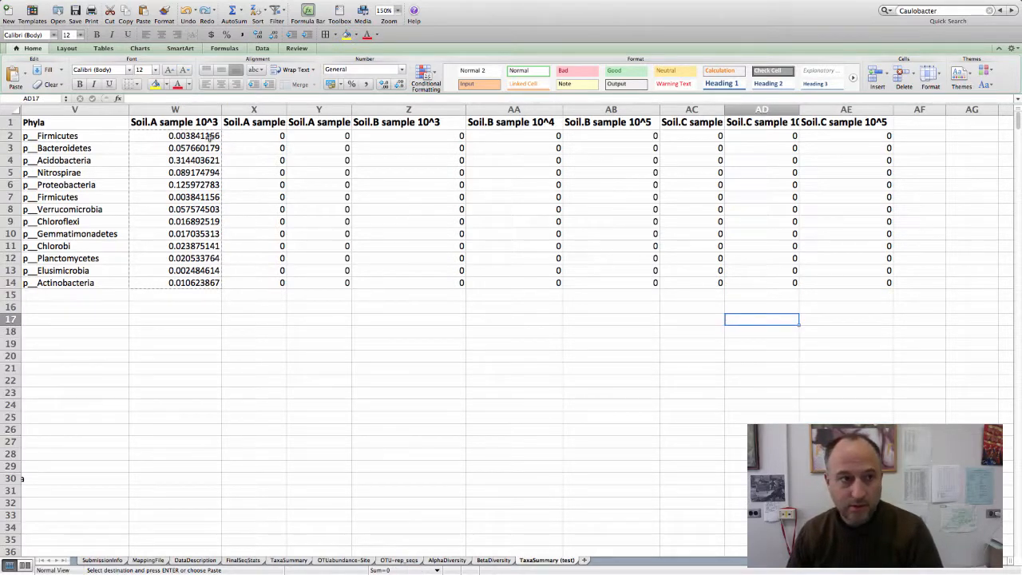
# Paste the copied SUMIF formulas into X2:AE14, covering the remaining soil sample columns
pyautogui.moveTo(239, 136); pyautogui.dragTo(749, 287)
pyautogui.press('super+v')
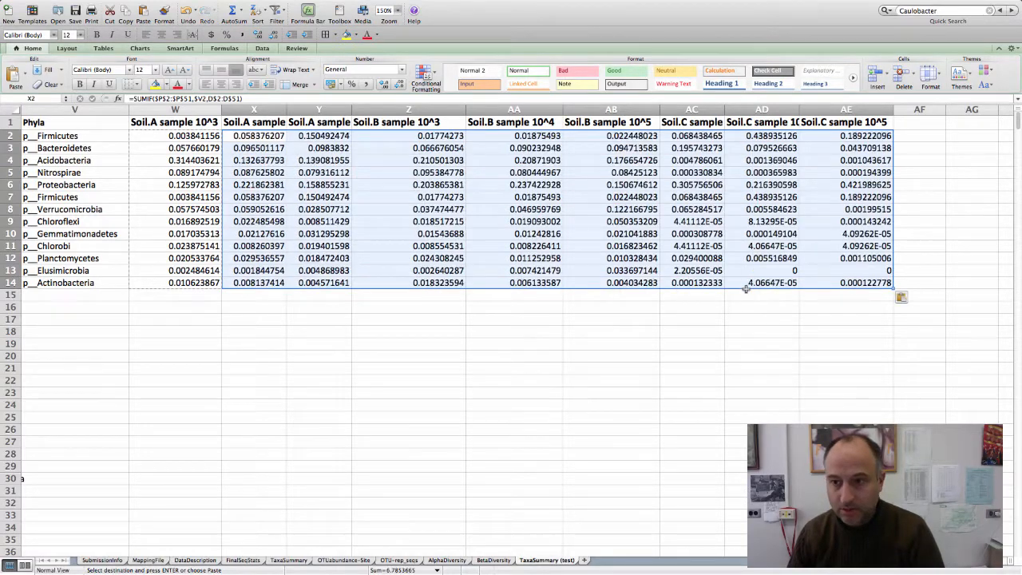
pyautogui.click(557, 316)
pyautogui.click(178, 97)
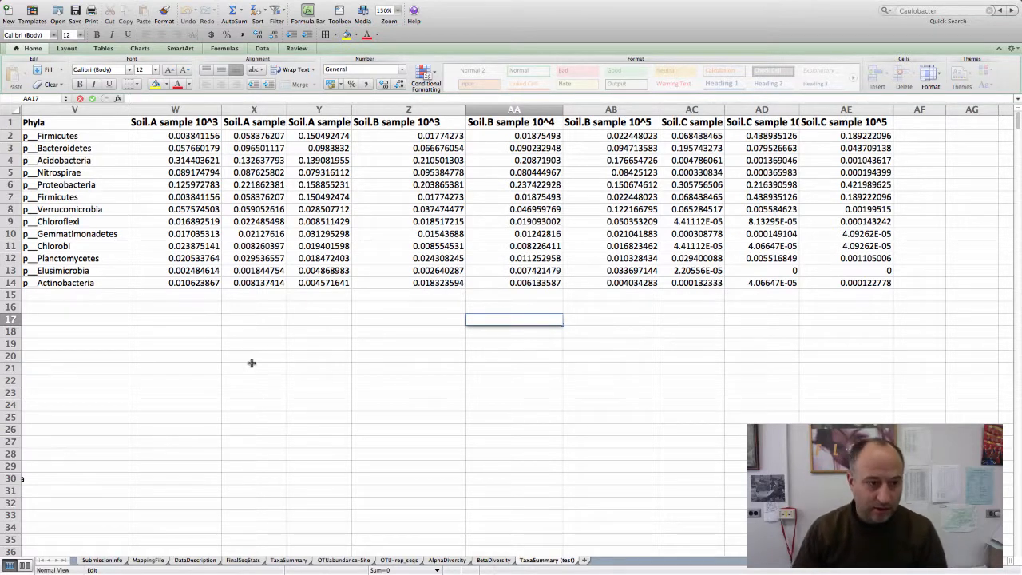
# Add the label "other" in V15, directly below the last phylum
pyautogui.click(64, 301)
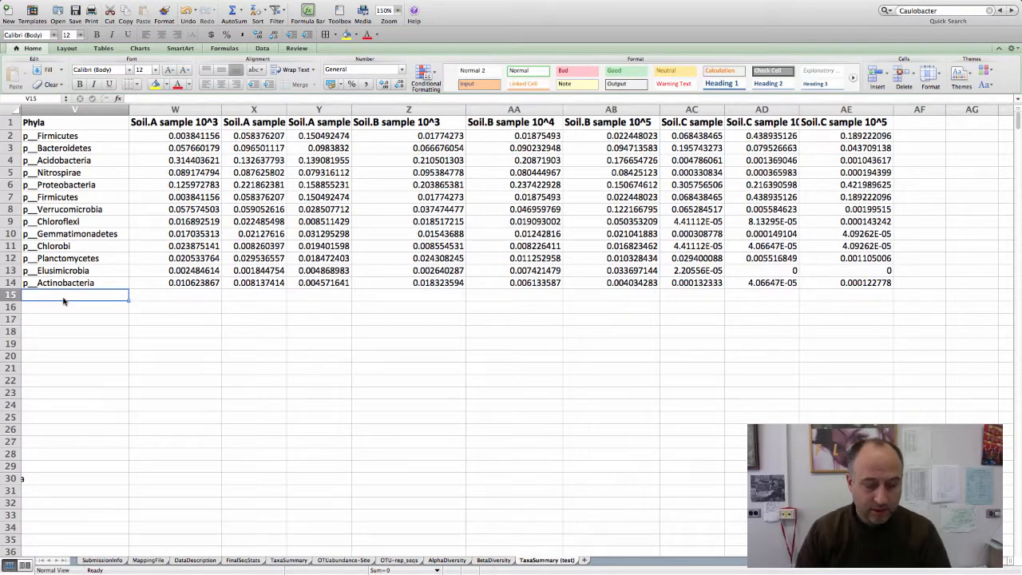
pyautogui.write('other')
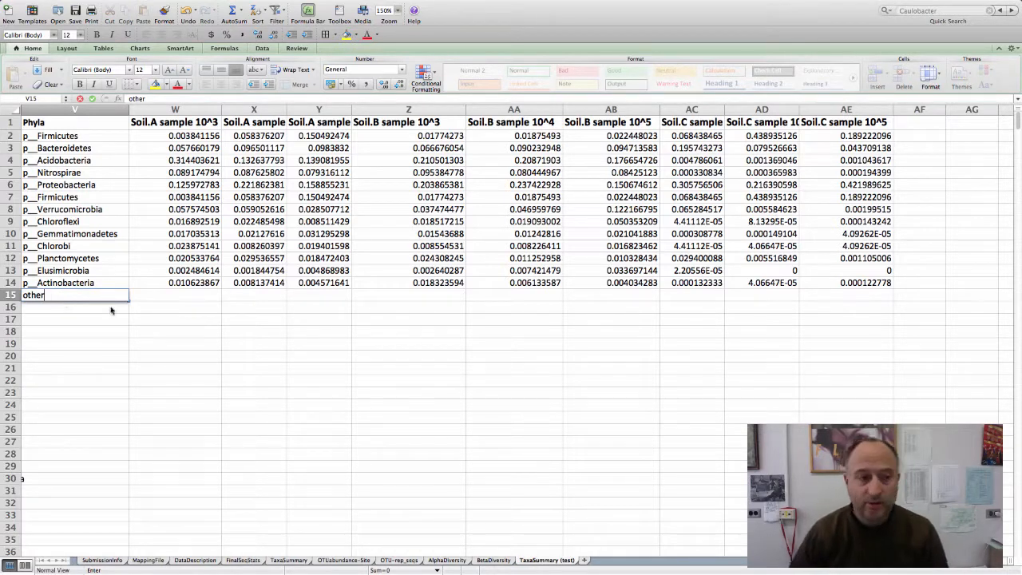
pyautogui.click(177, 297)
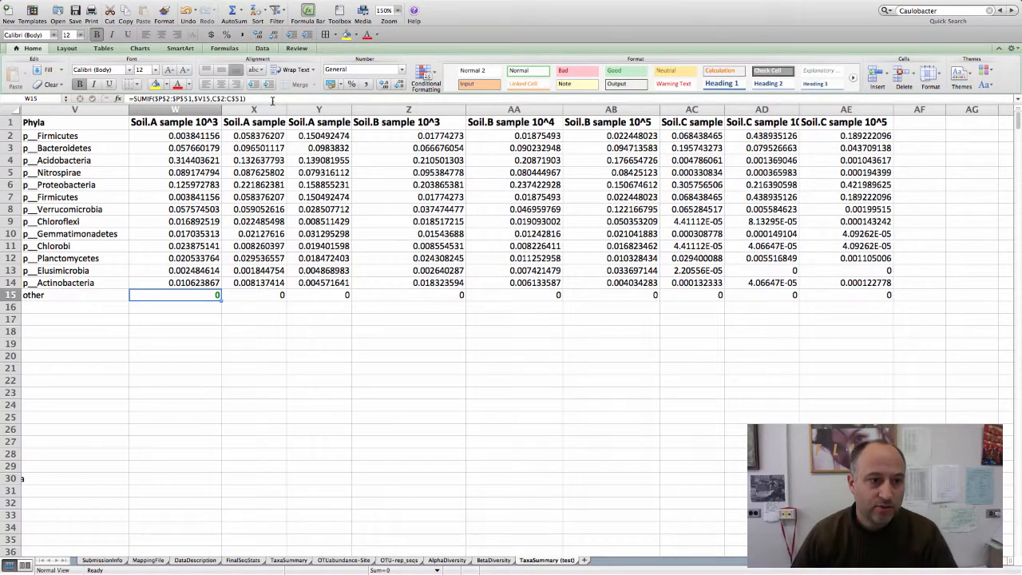
# Replace the W15 formula with =1-(SUM(W2:W14)) to calculate the remaining abundance
pyautogui.moveTo(269, 98); pyautogui.dragTo(119, 96)
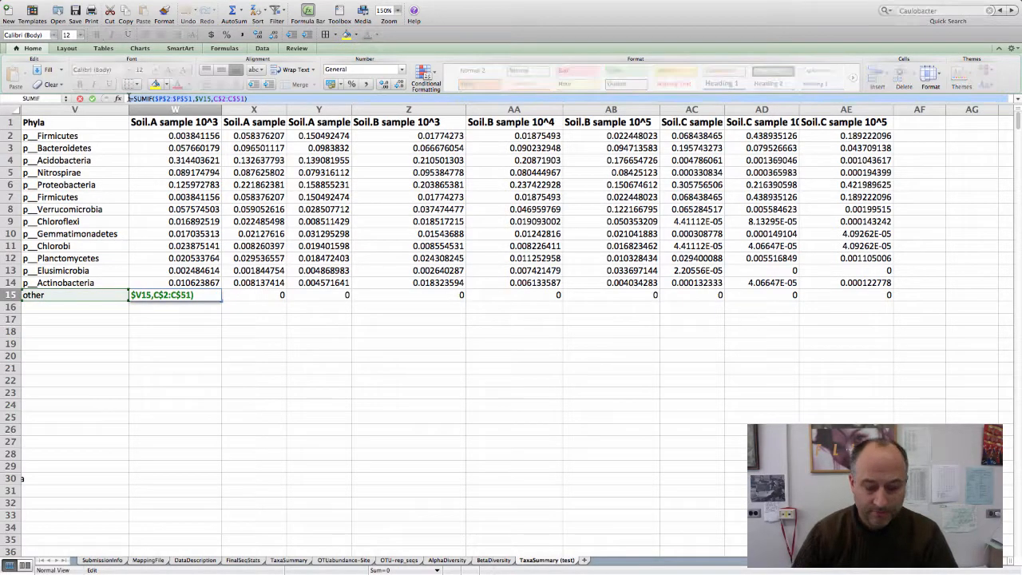
pyautogui.press('BackSpace')
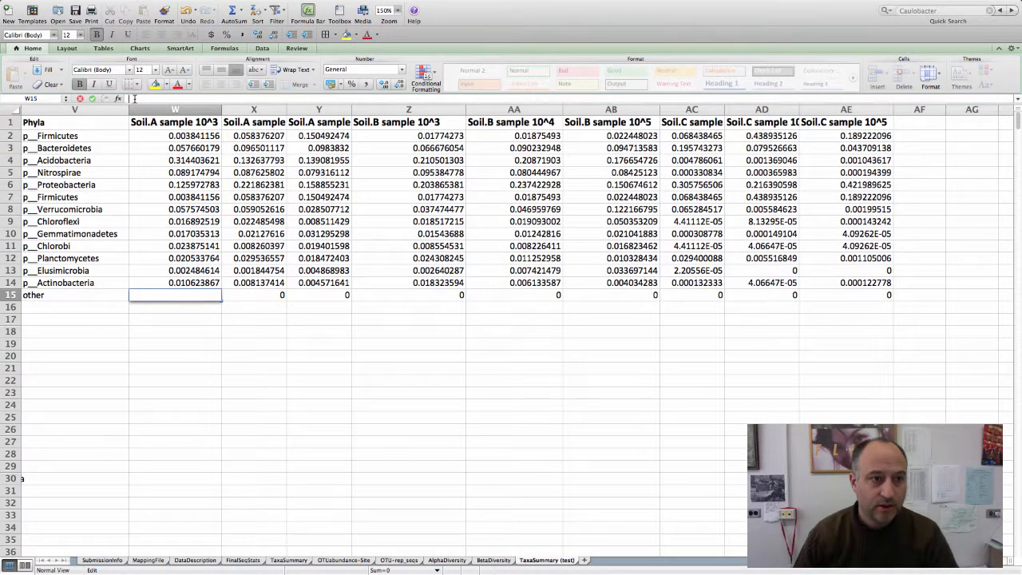
pyautogui.write('=')
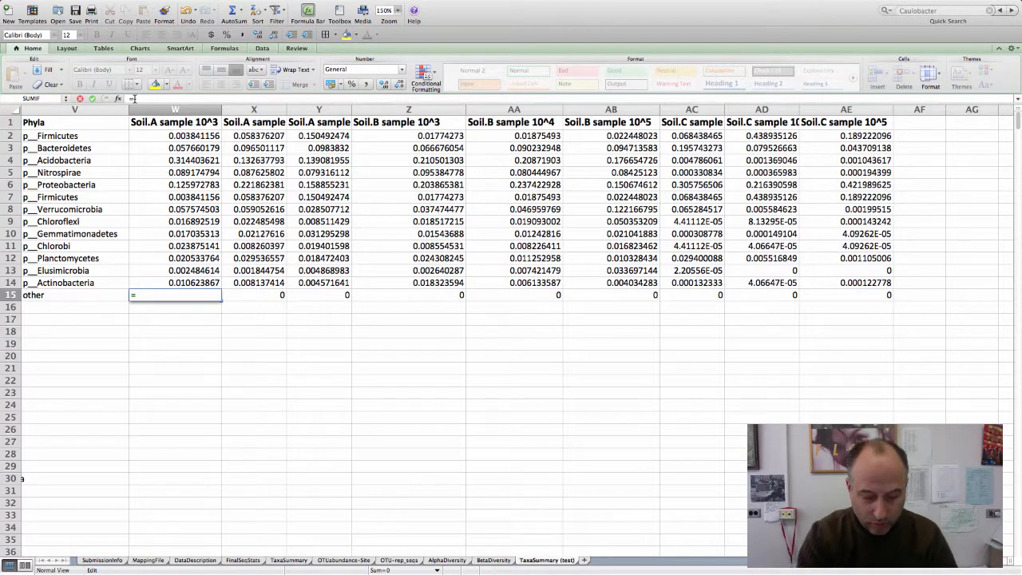
pyautogui.write('1-(')
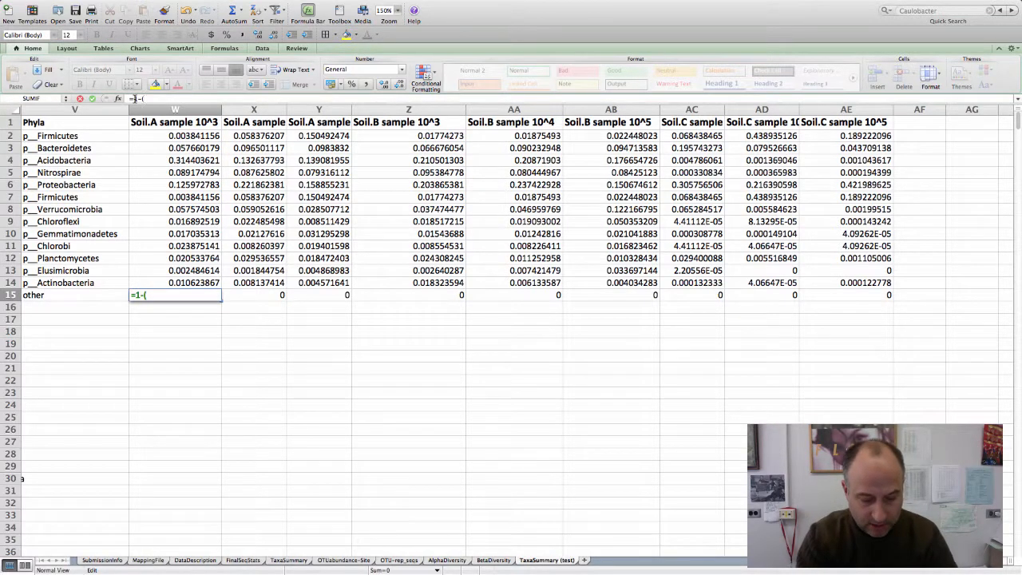
pyautogui.write('SUM')
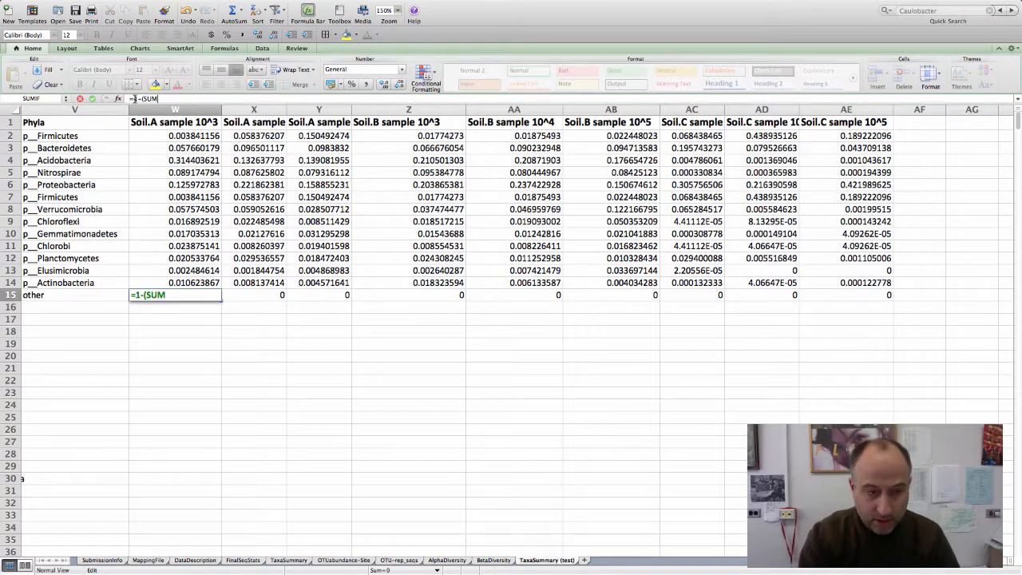
pyautogui.write('(')
pyautogui.click(183, 283)
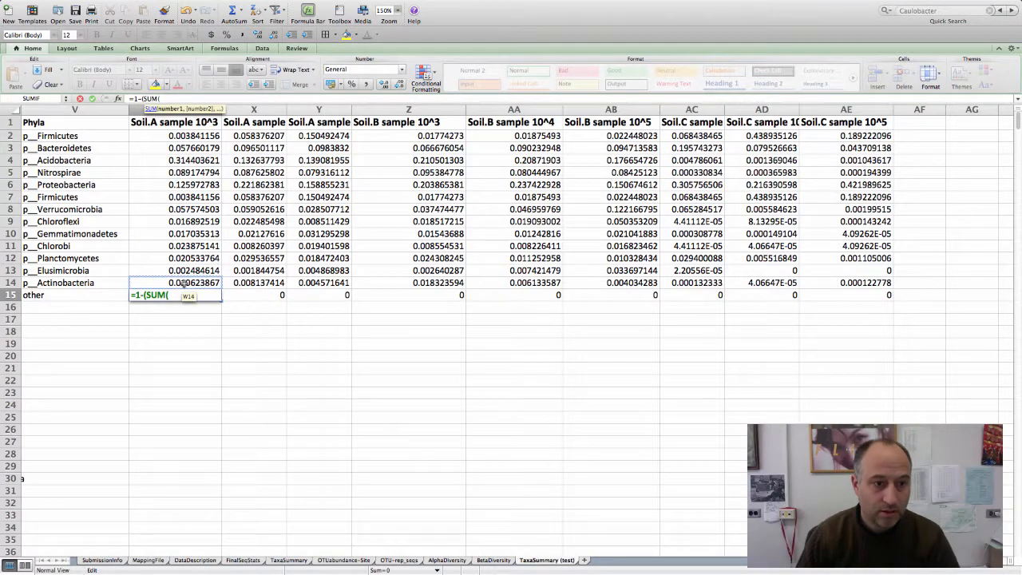
pyautogui.moveTo(183, 283); pyautogui.dragTo(170, 136)
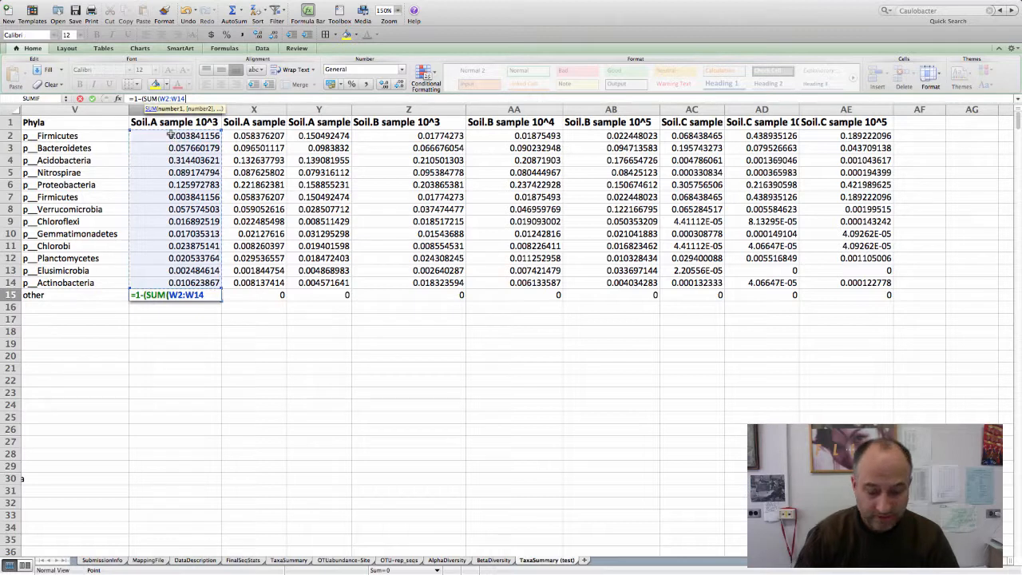
pyautogui.write('))')
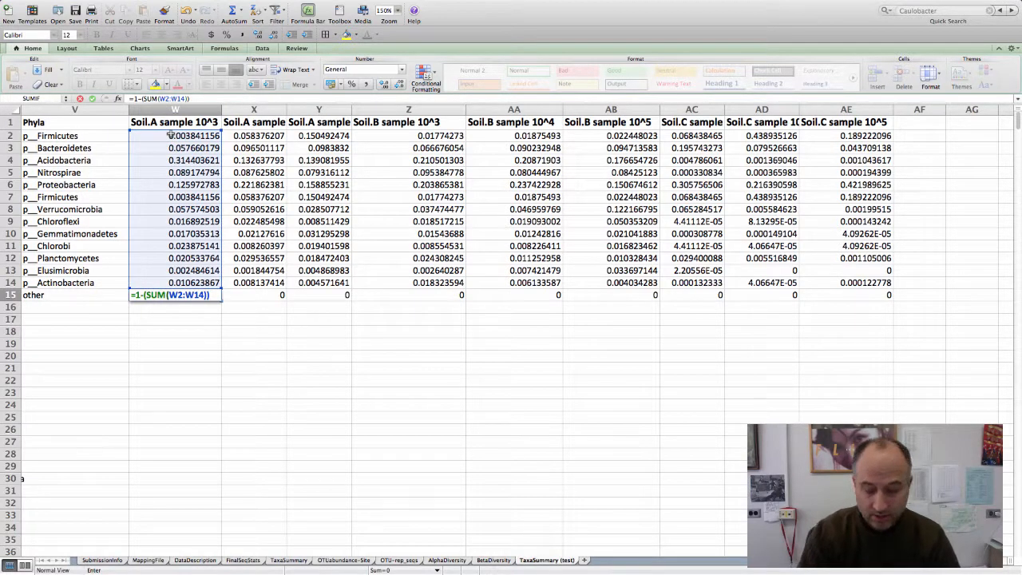
pyautogui.press('Return')
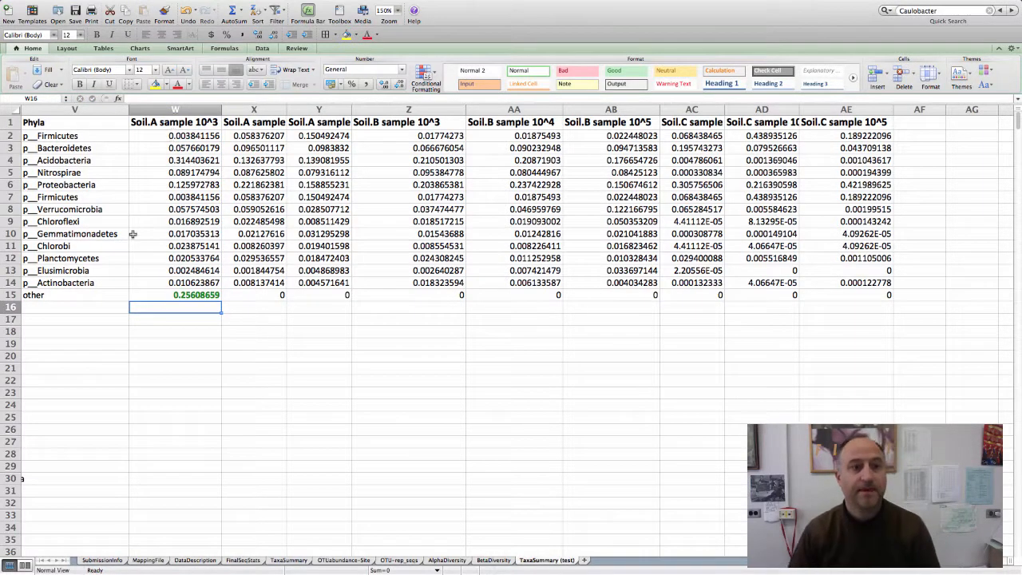
# Copy the W15 formula across the other row through AE15
pyautogui.click(171, 295)
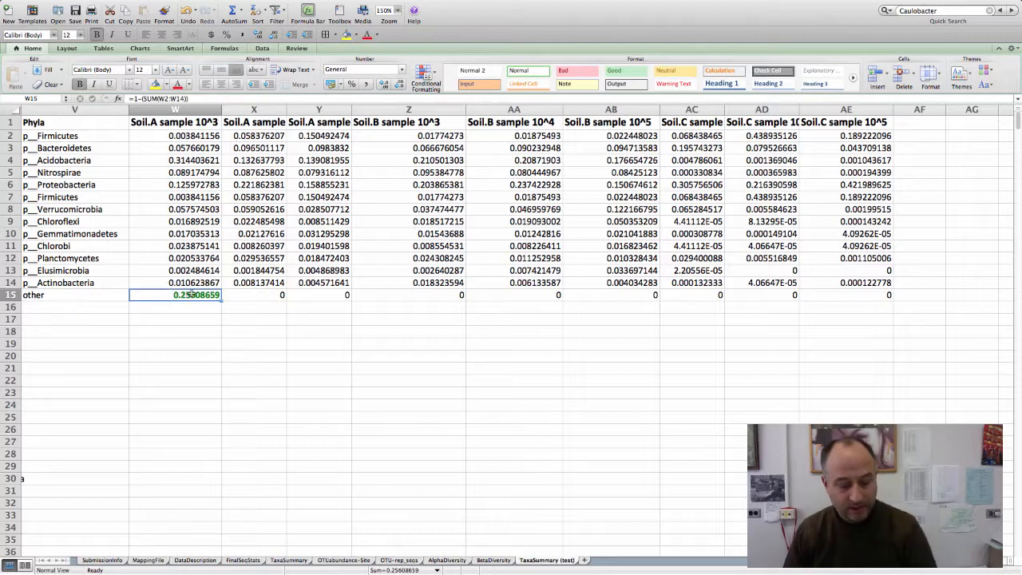
pyautogui.press('super+c')
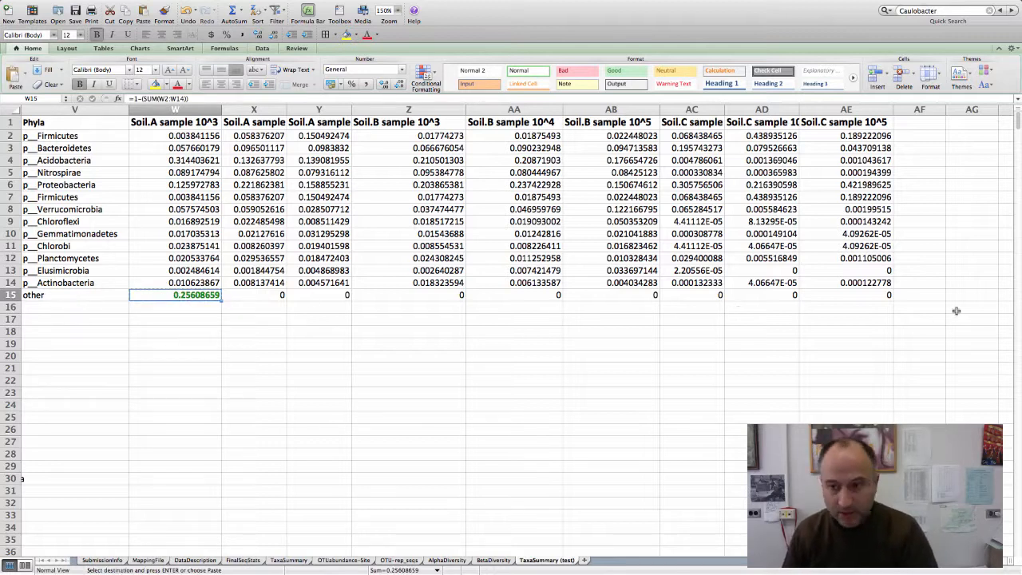
pyautogui.keyDown('shift'); pyautogui.click(871, 294); pyautogui.keyUp('shift')
pyautogui.press('super+v')
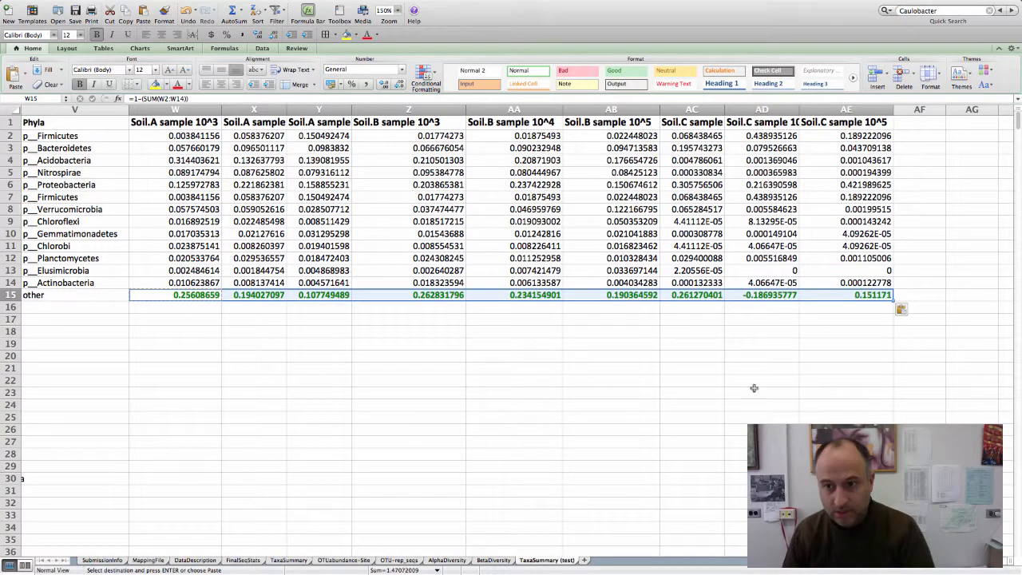
pyautogui.click(753, 388)
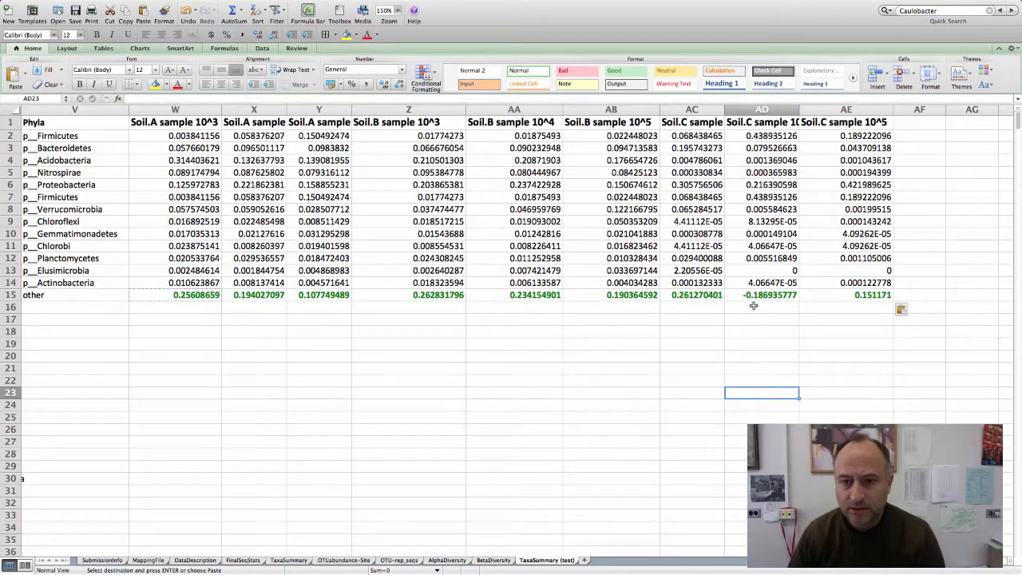
# Examine the W15 formula and look through the Phyla list in column V for duplicate entries
pyautogui.click(182, 295)
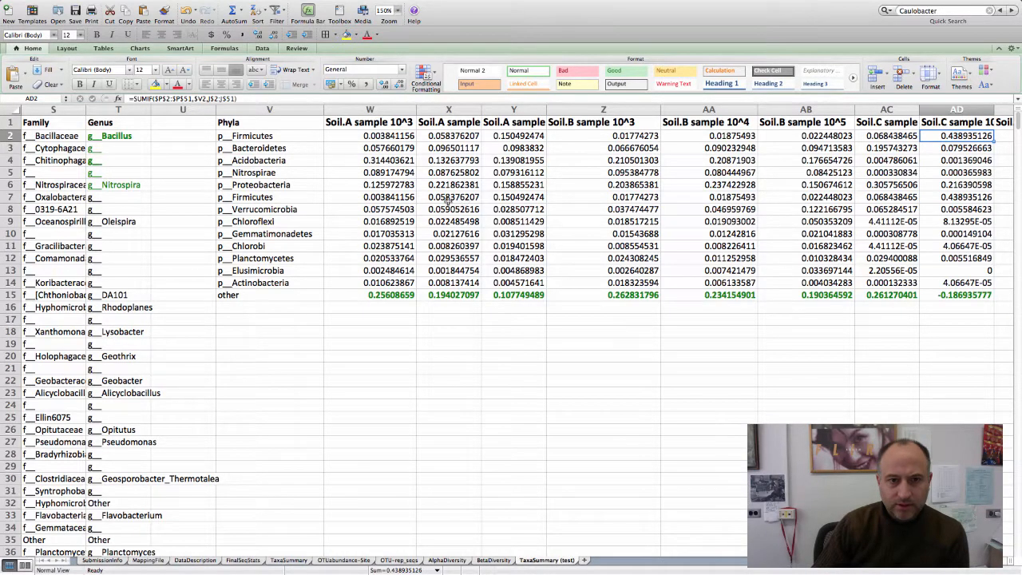
pyautogui.click(243, 136)
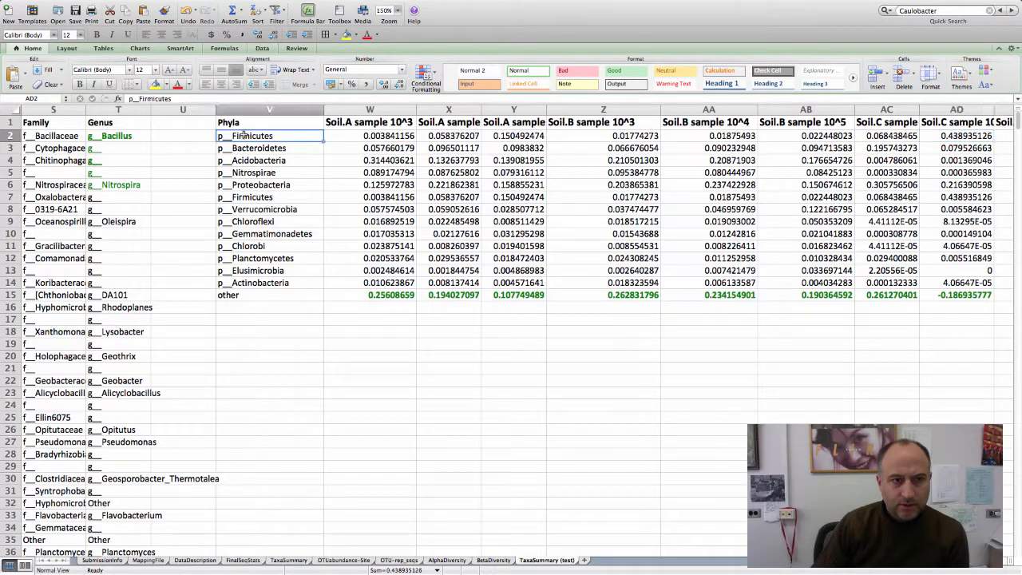
pyautogui.click(247, 160)
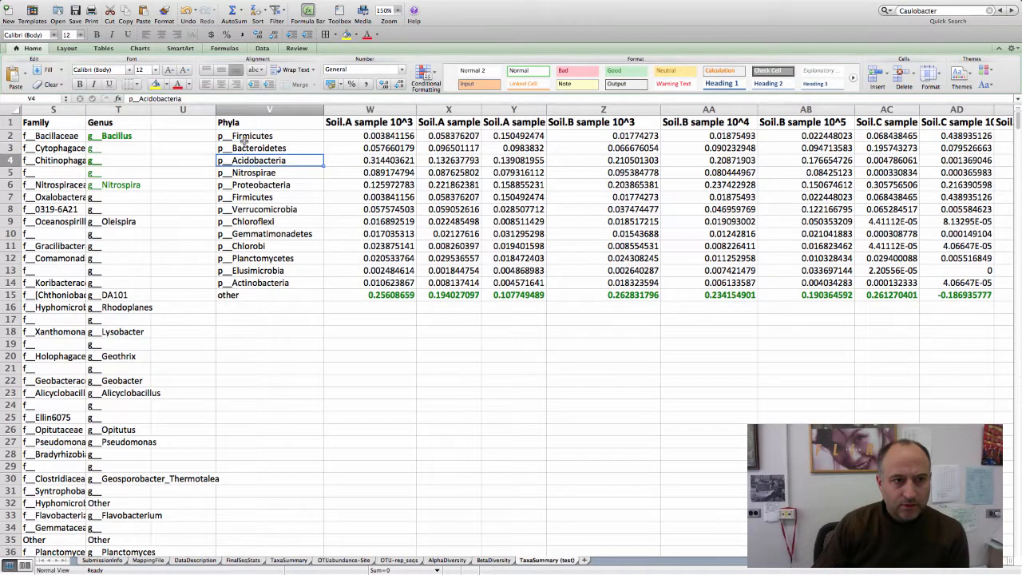
pyautogui.click(244, 137)
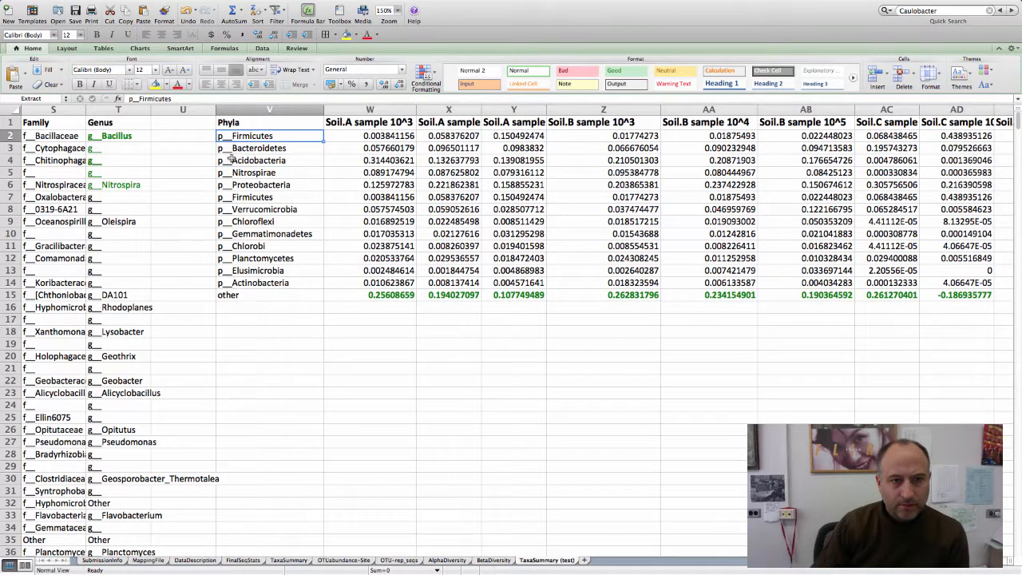
# Clear everything from the duplicate Firmicutes row, V7:AE7
pyautogui.click(227, 197)
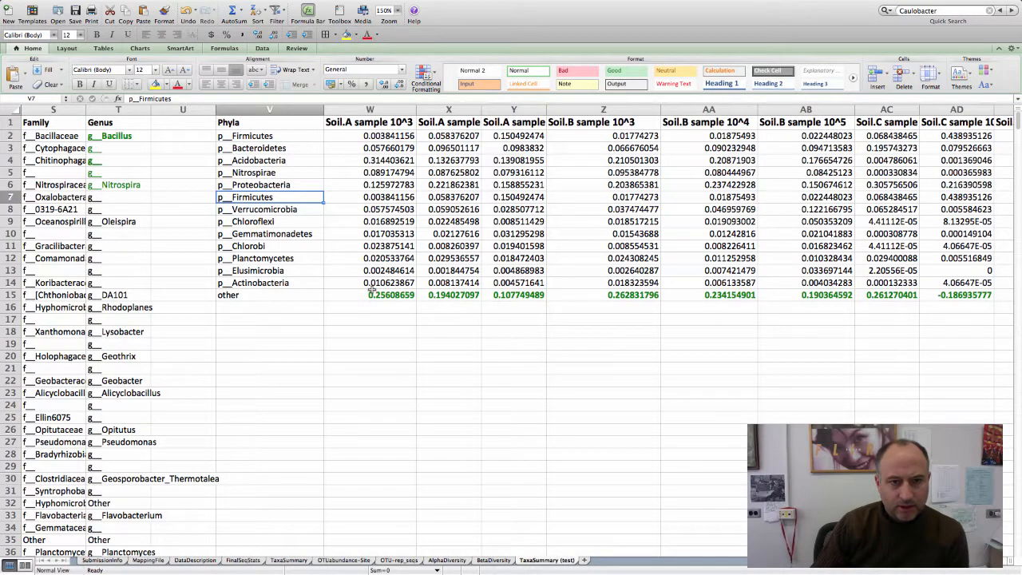
pyautogui.hscroll(3, 393, 293)
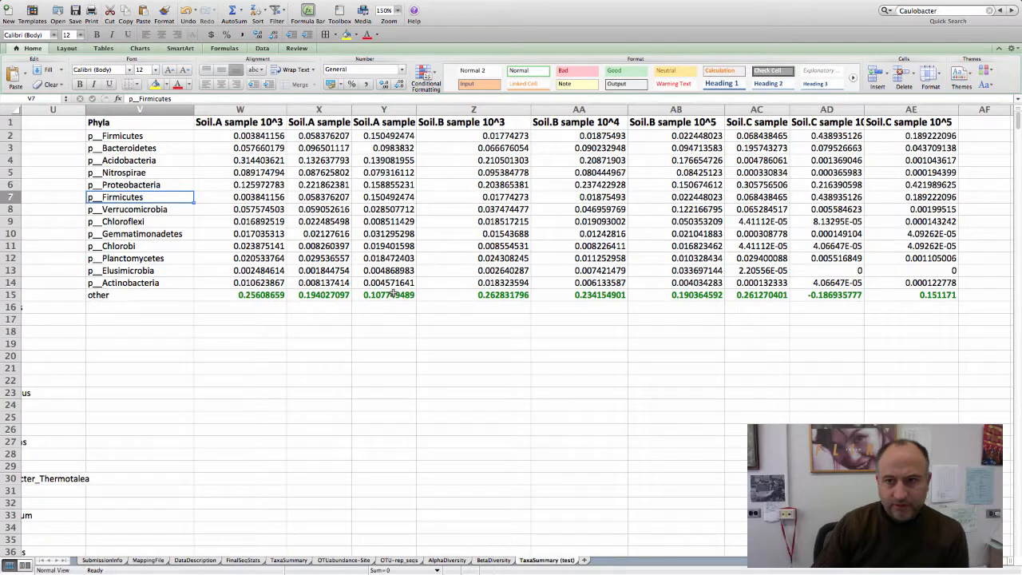
pyautogui.scroll(-1, 393, 293)
pyautogui.hscroll(1, 393, 293)
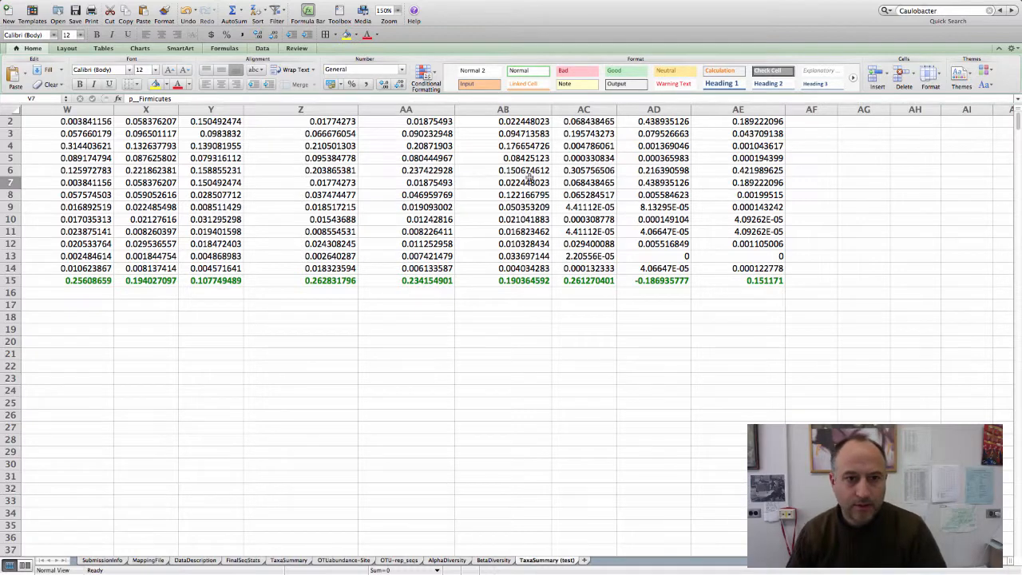
pyautogui.keyDown('shift'); pyautogui.click(771, 182); pyautogui.keyUp('shift')
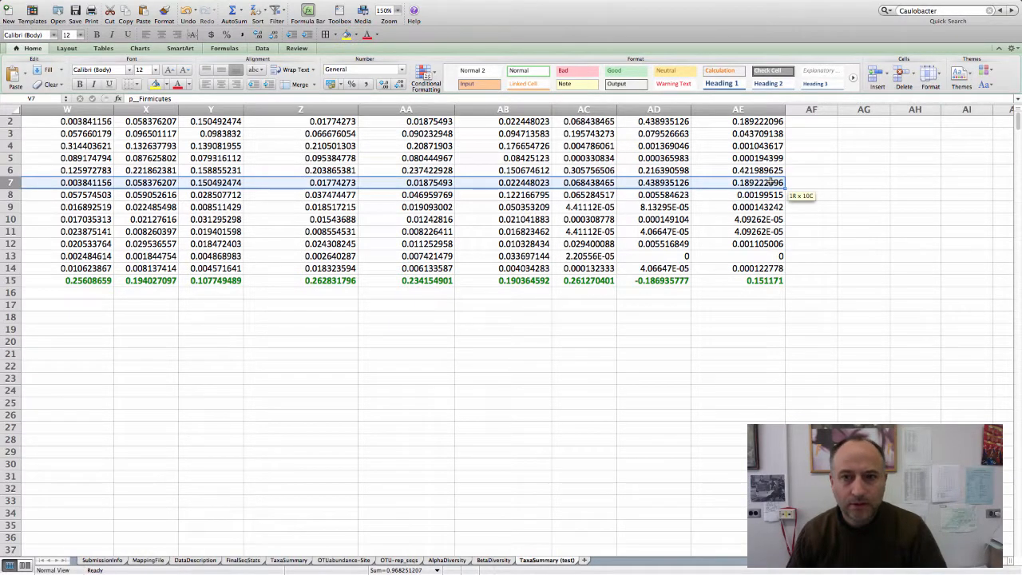
pyautogui.scroll(1, 137, 13)
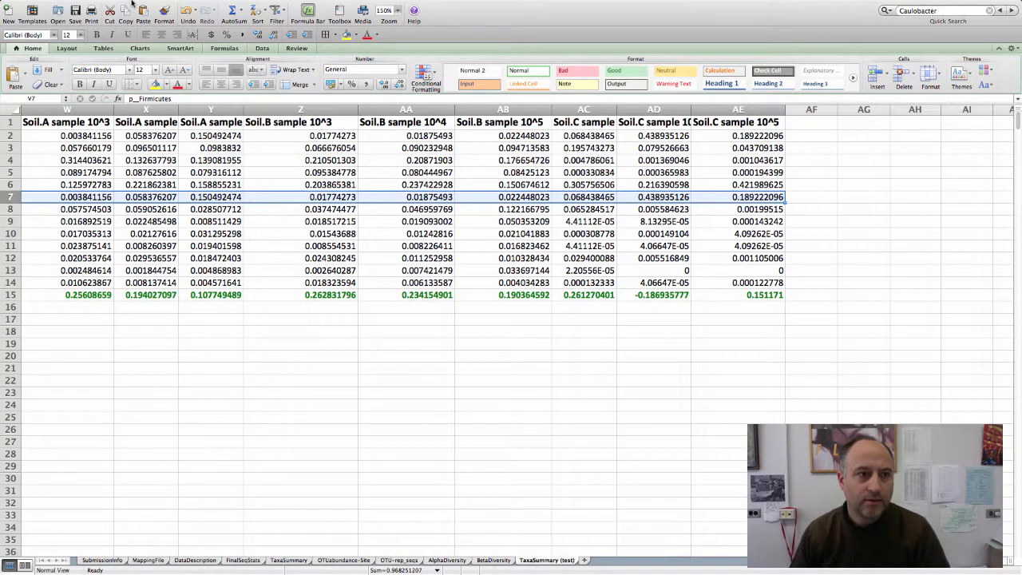
pyautogui.click(87, 5)
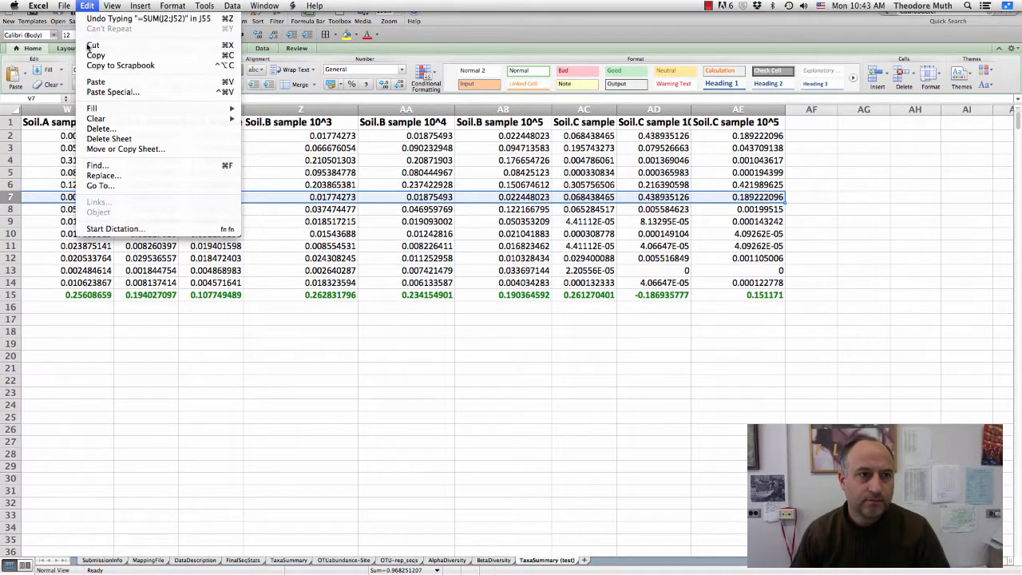
pyautogui.moveTo(100, 119)
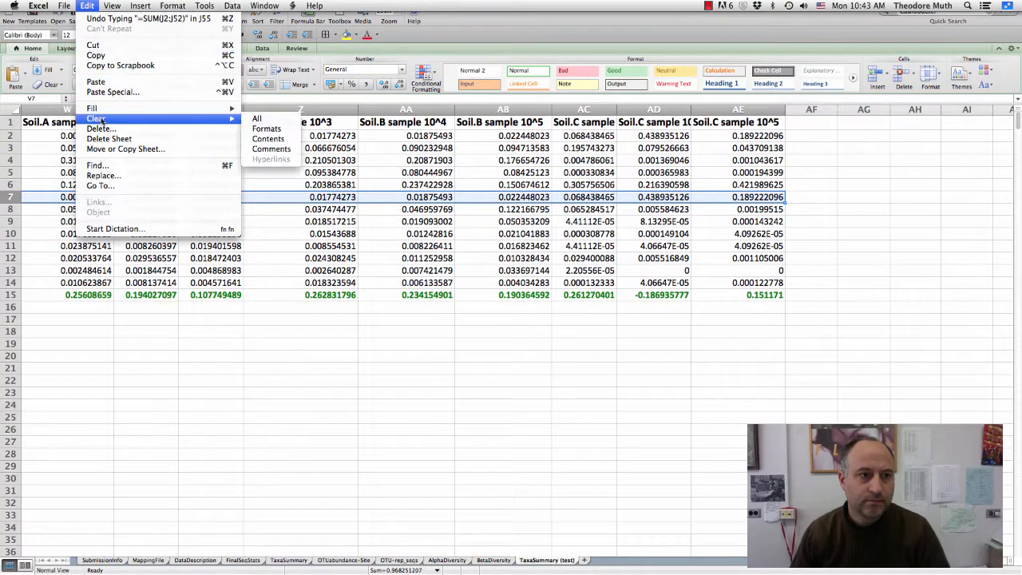
pyautogui.click(257, 119)
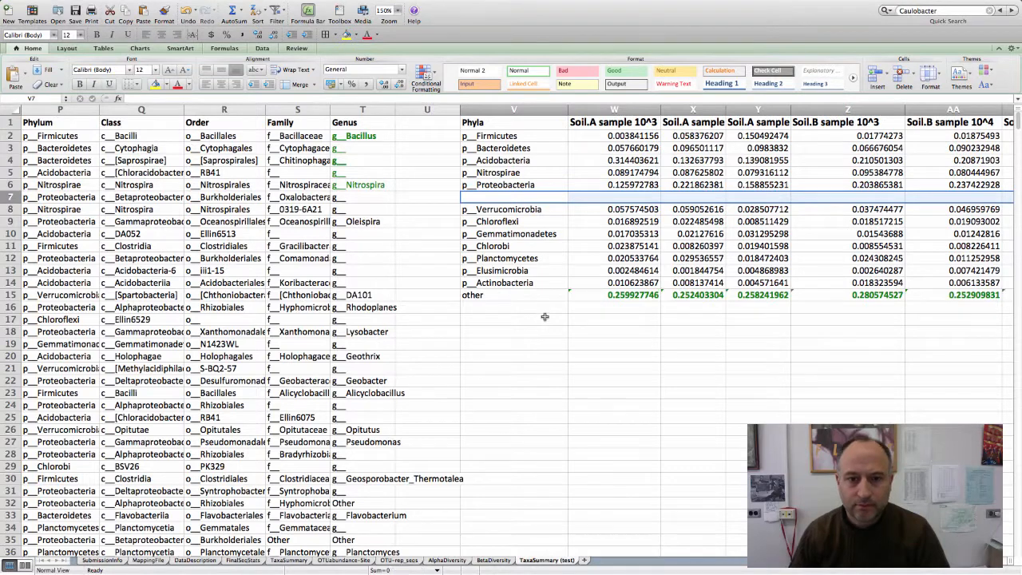
pyautogui.click(545, 317)
pyautogui.hscroll(1, 479, 311)
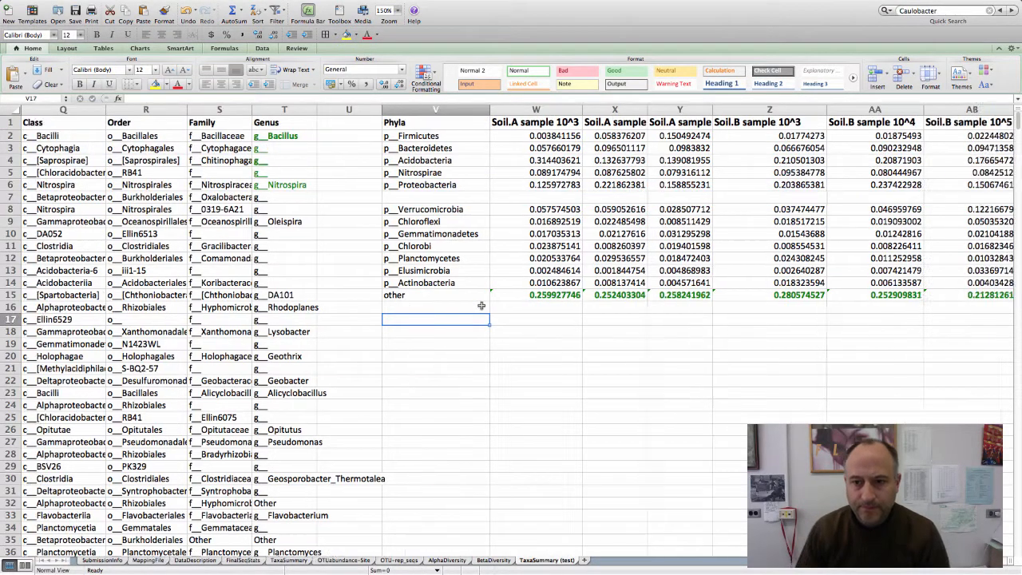
# Move the block V8:AE15 up one row to start at V7, closing the empty row in the phyla table
pyautogui.hscroll(2, 481, 305)
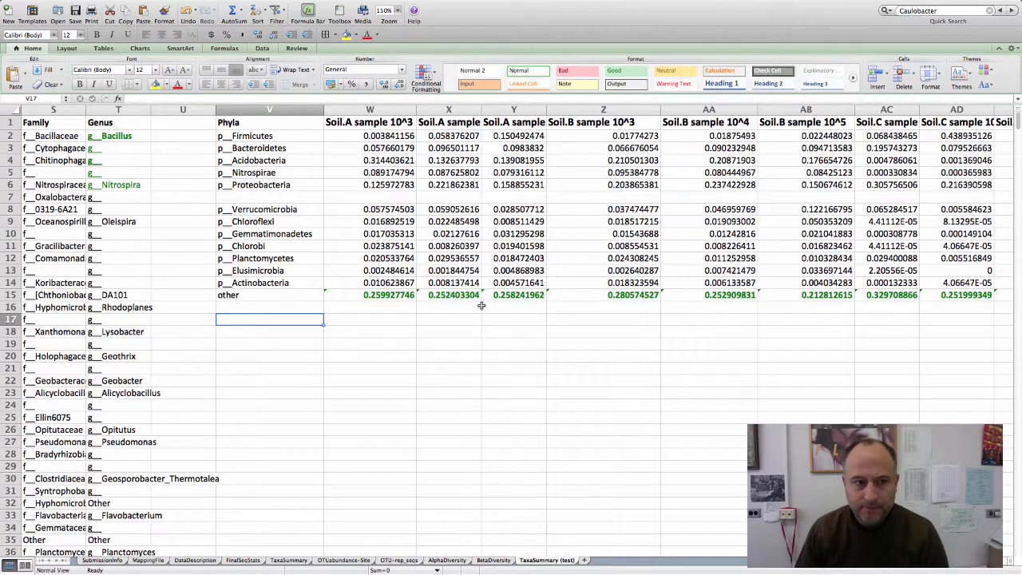
pyautogui.hscroll(1, 481, 306)
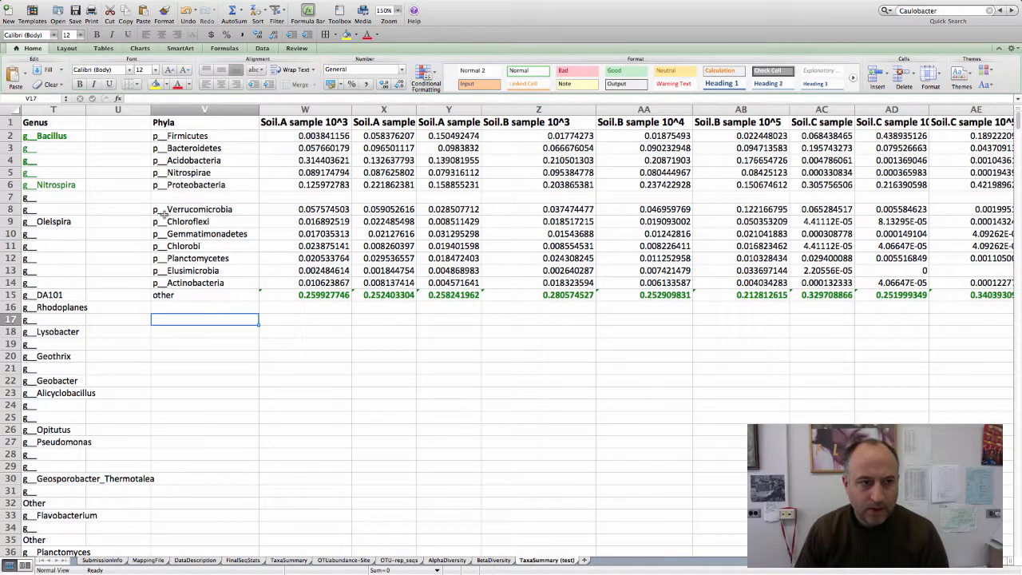
pyautogui.moveTo(163, 209); pyautogui.dragTo(776, 295)
pyautogui.press('super+c')
pyautogui.hscroll(-10, 558, 240)
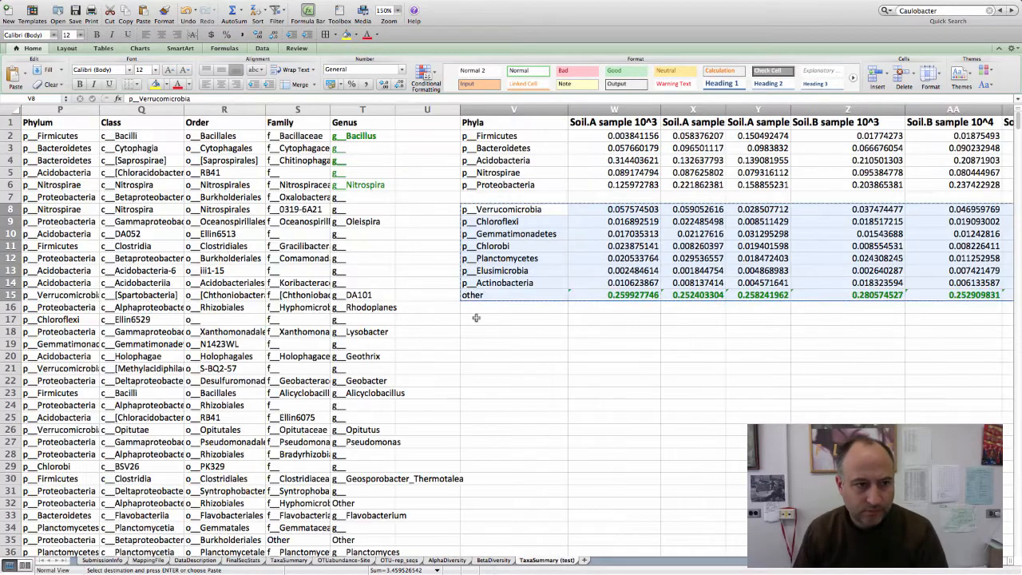
pyautogui.click(483, 197)
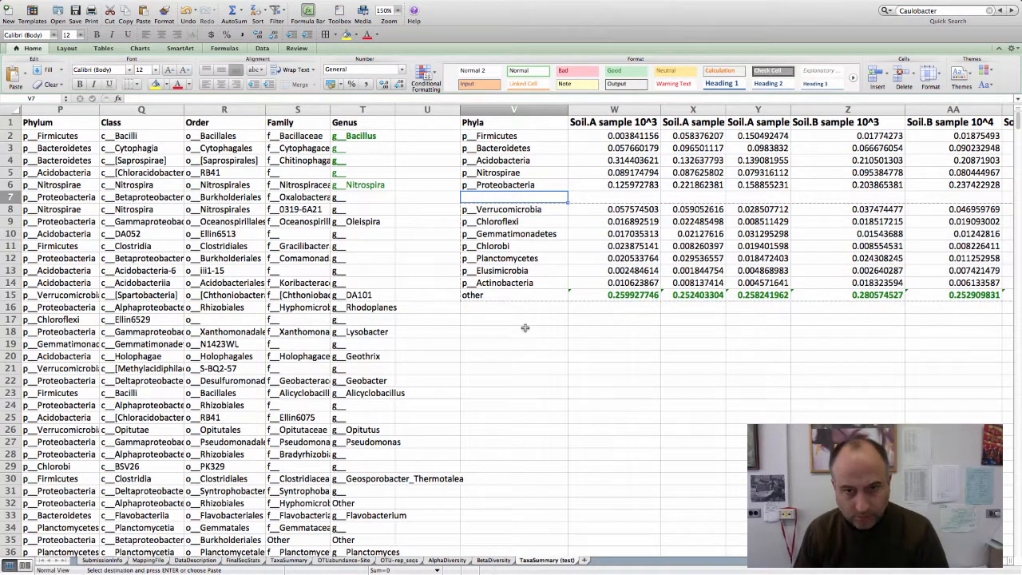
pyautogui.press('super+v')
pyautogui.click(536, 354)
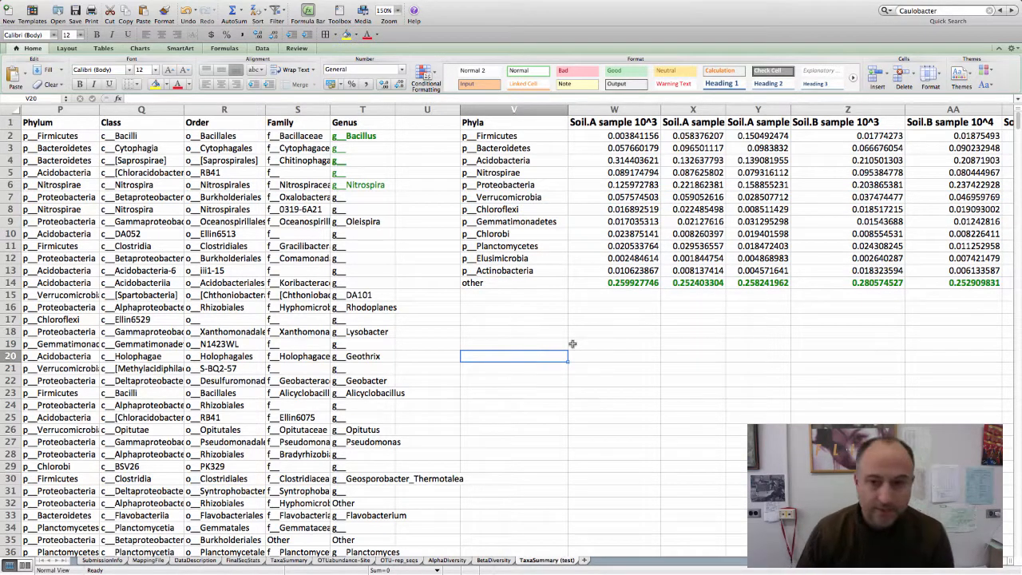
# Enter =SUM(W2:W14) in W15 to check the total abundance of the Soil.A sample 10^3 column
pyautogui.hscroll(1, 628, 324)
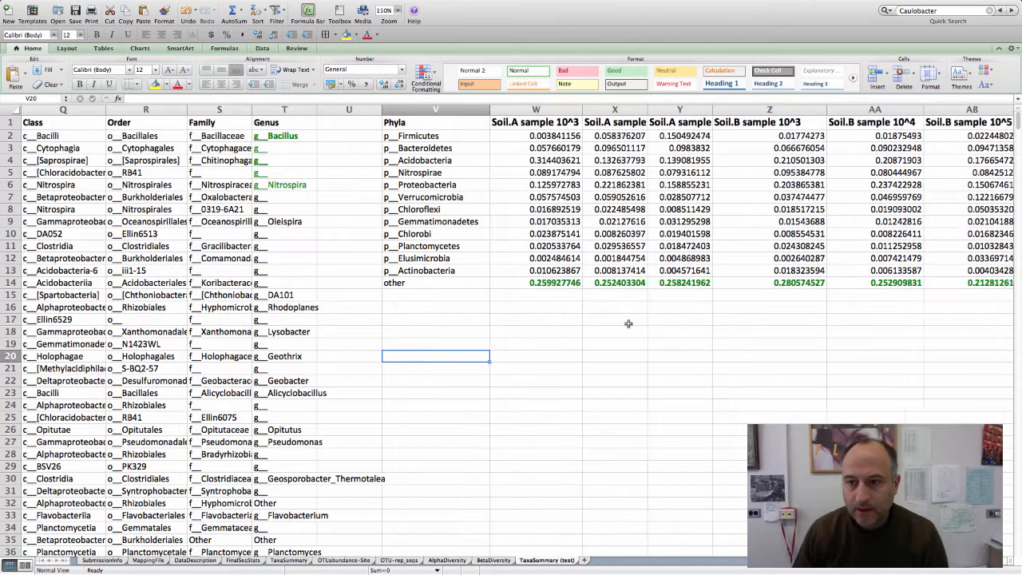
pyautogui.hscroll(3, 629, 323)
pyautogui.hscroll(3, 628, 323)
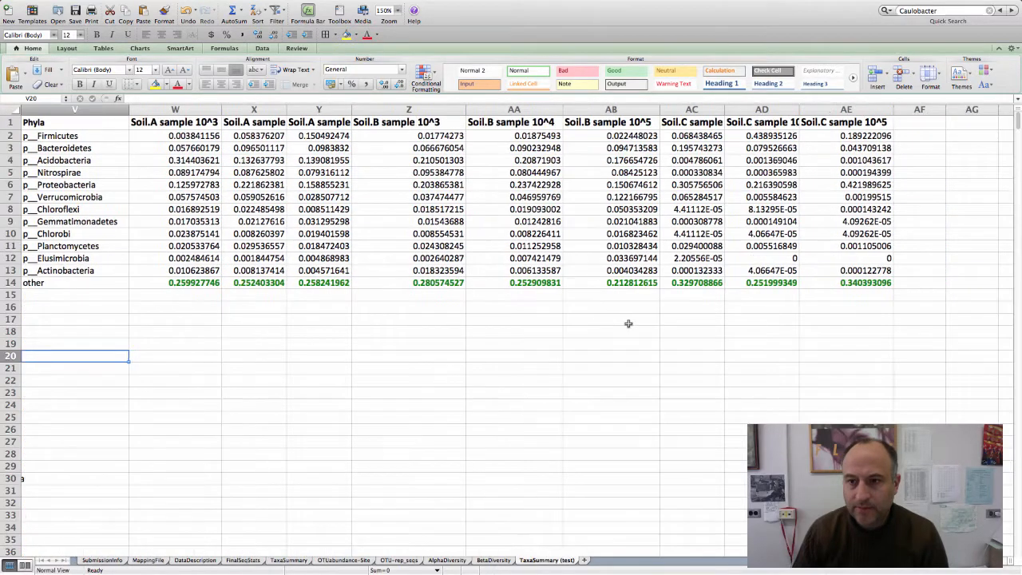
pyautogui.hscroll(-3, 626, 323)
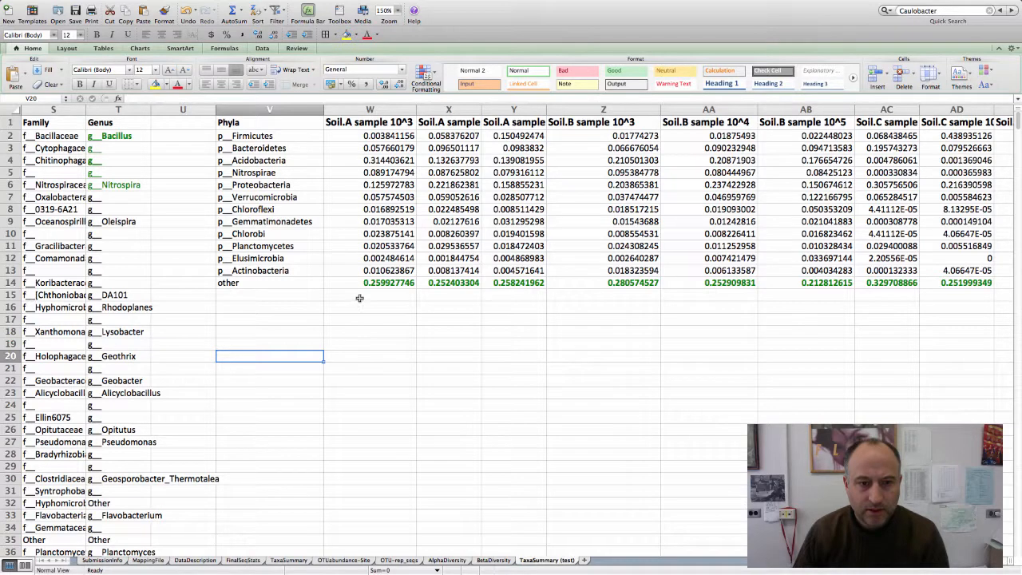
pyautogui.click(359, 296)
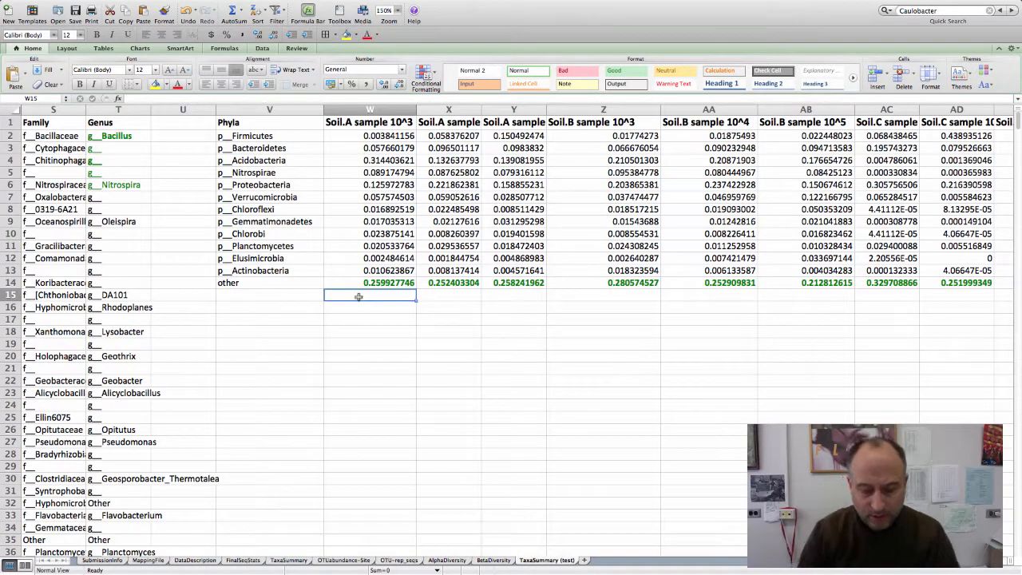
pyautogui.write('=SUM')
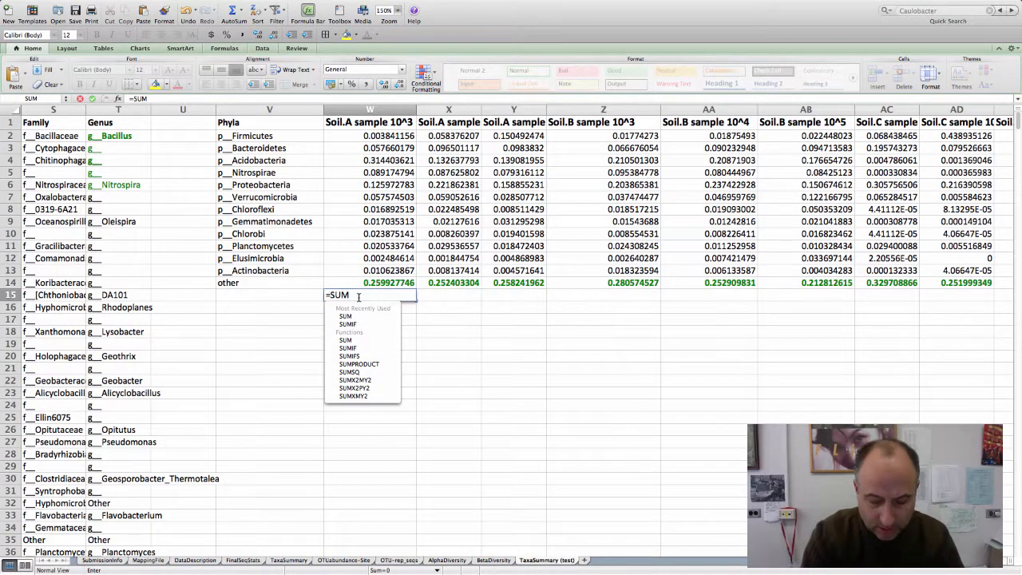
pyautogui.write('(')
pyautogui.moveTo(371, 285); pyautogui.dragTo(369, 139)
pyautogui.press('Return')
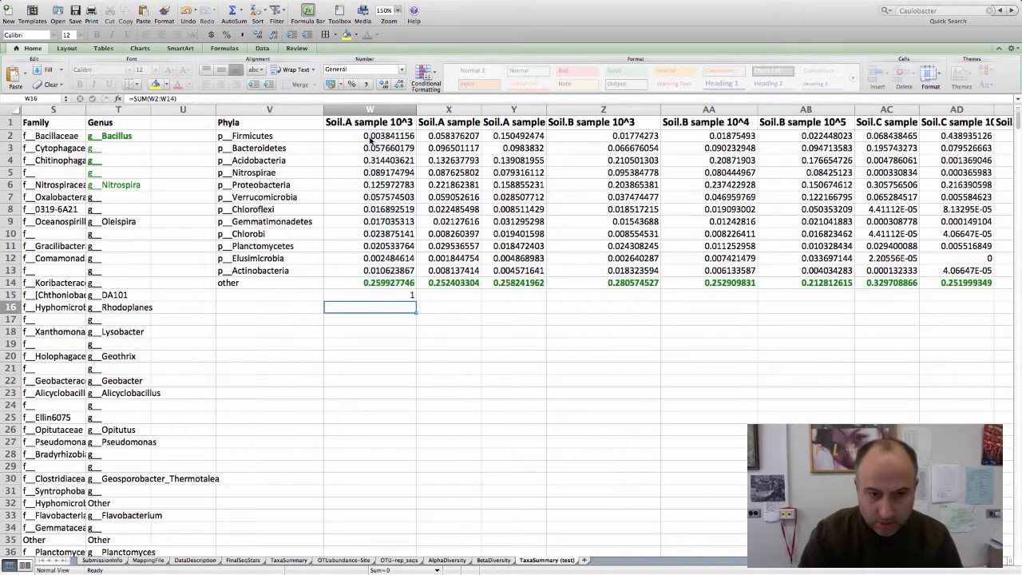
# Copy the W15 sum formula across X15:AE15 to check the totals of the remaining soil samples
pyautogui.hscroll(1, 364, 249)
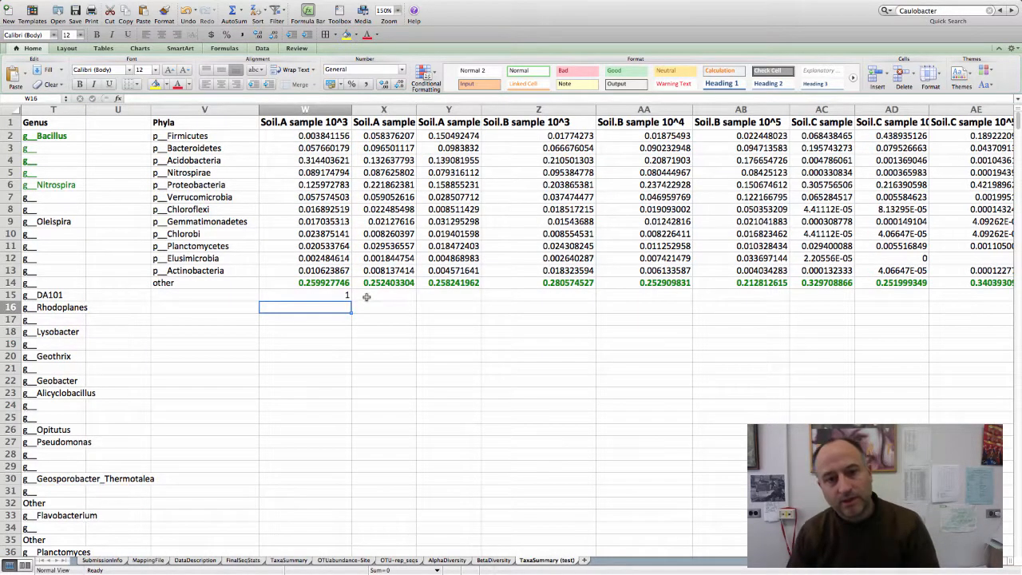
pyautogui.click(343, 296)
pyautogui.press('super+c')
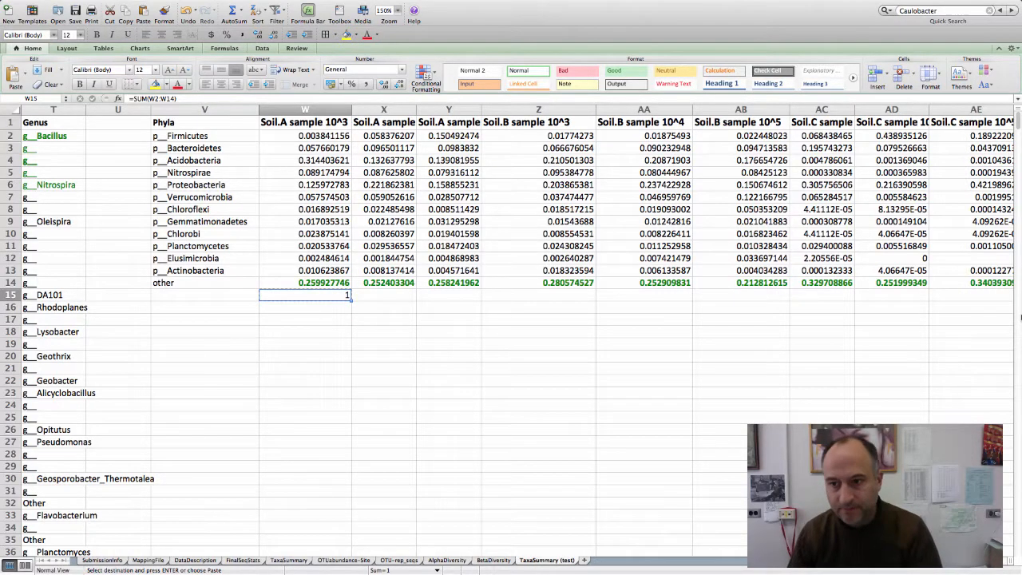
pyautogui.hscroll(1, 998, 316)
pyautogui.keyDown('shift'); pyautogui.click(899, 296); pyautogui.keyUp('shift')
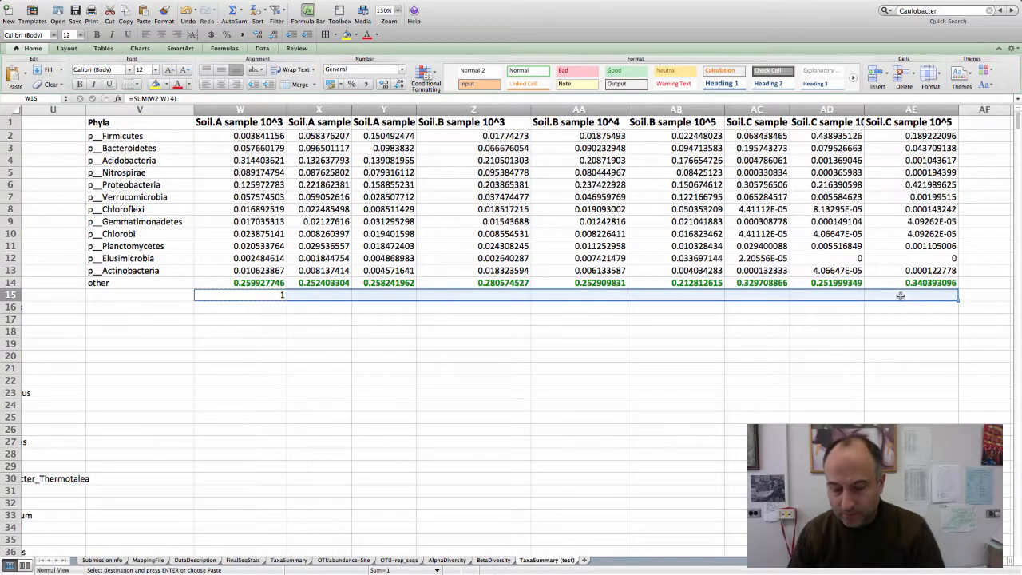
pyautogui.click(297, 296)
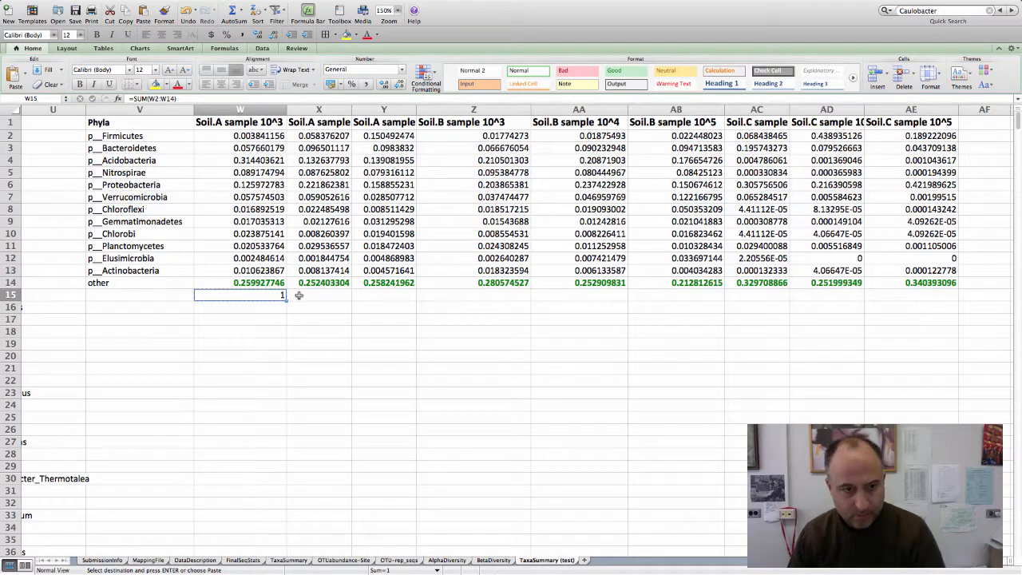
pyautogui.moveTo(295, 296); pyautogui.dragTo(878, 296)
pyautogui.press('super+v')
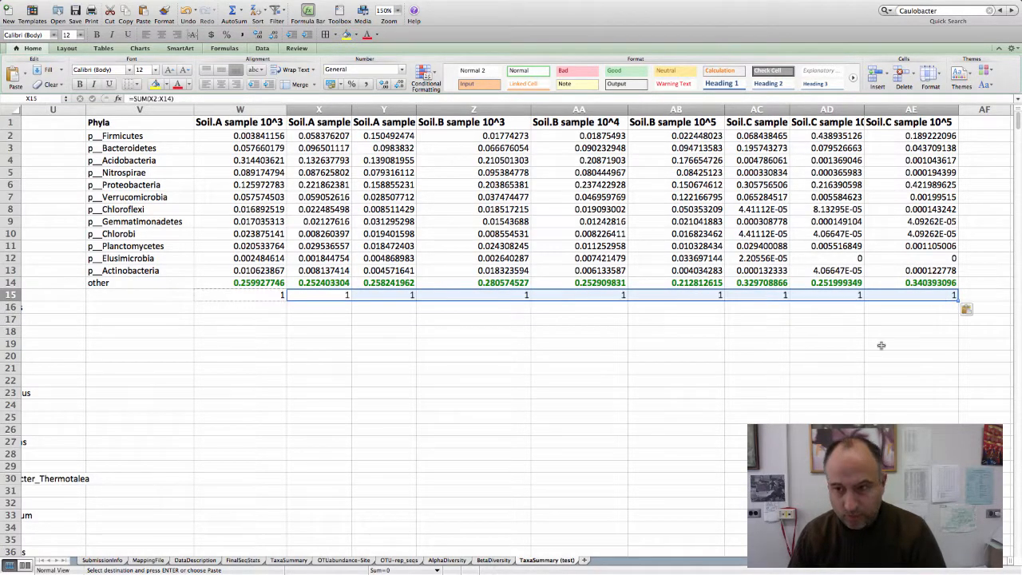
pyautogui.click(836, 365)
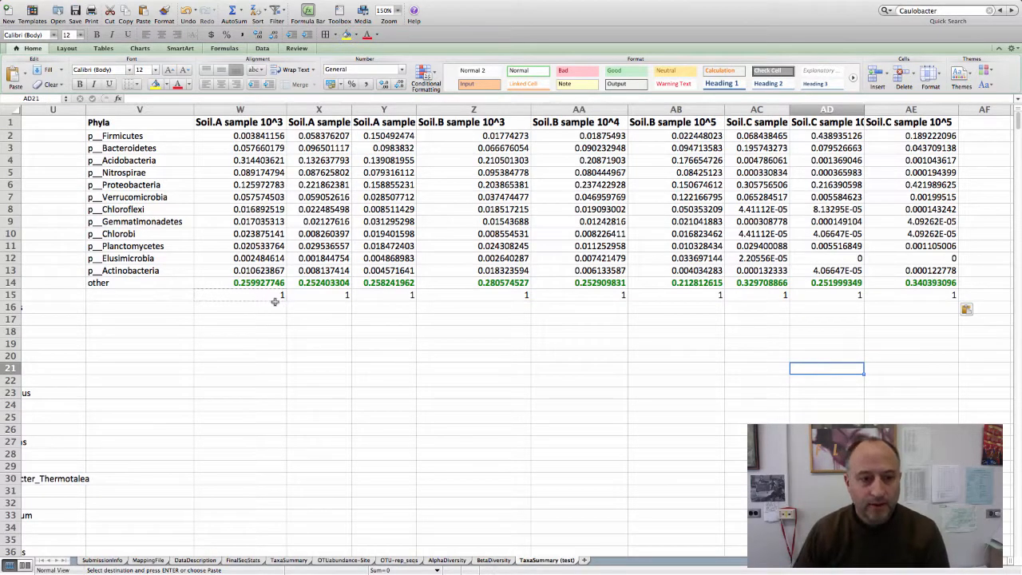
# Clear everything from the check sums in W15:AE15
pyautogui.moveTo(274, 301); pyautogui.dragTo(901, 297)
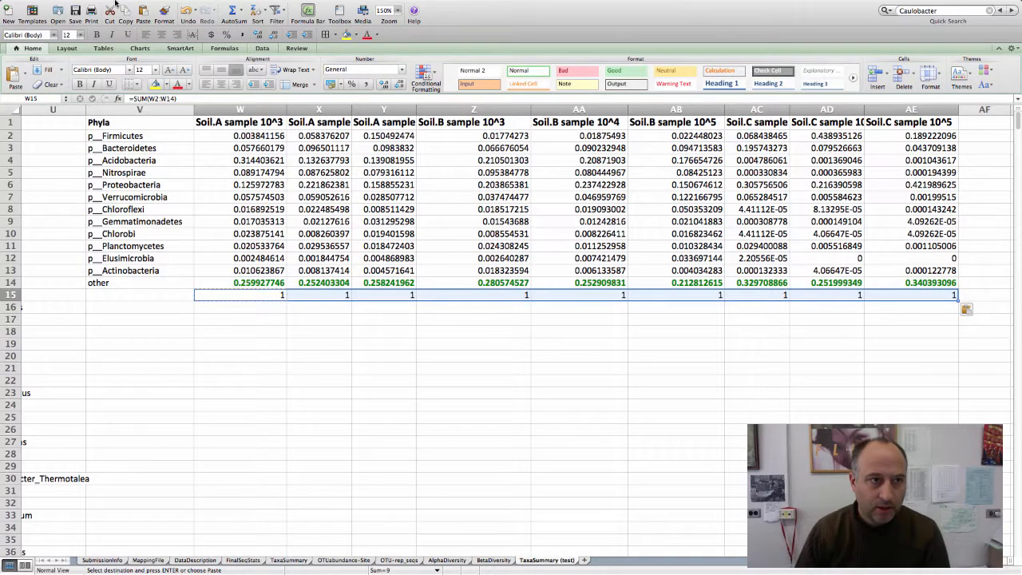
pyautogui.click(86, 5)
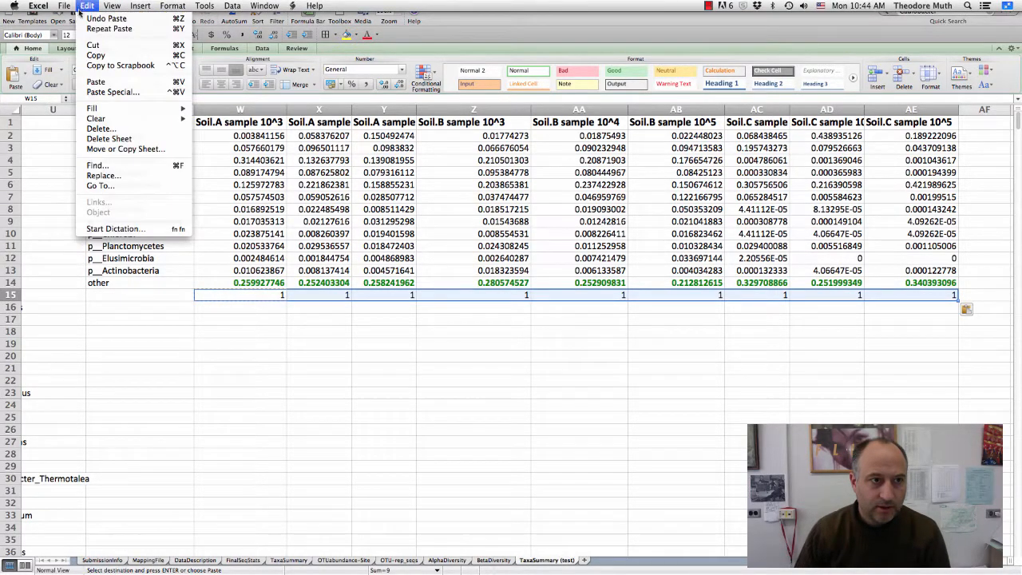
pyautogui.moveTo(102, 119)
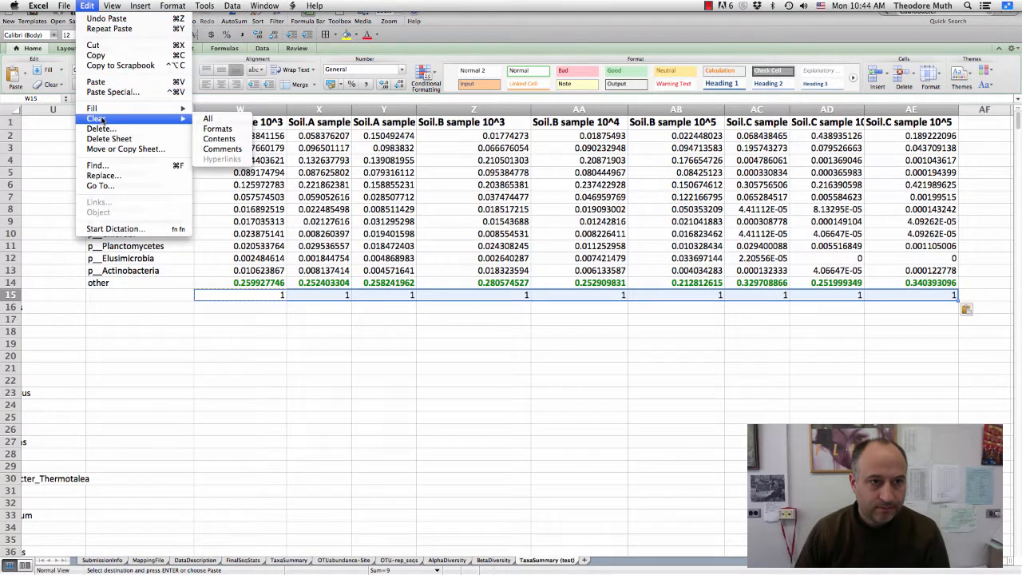
pyautogui.click(209, 119)
pyautogui.click(371, 393)
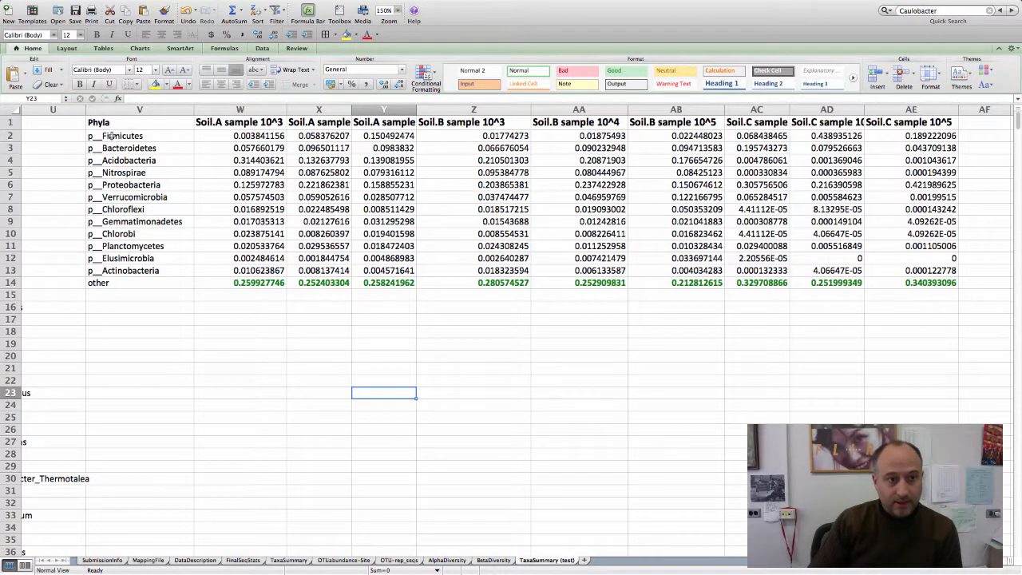
# Insert a 2-D 100% stacked column chart of V1:AE14 and place it enlarged below the table, spanning about rows 16 to 34
pyautogui.moveTo(100, 123); pyautogui.dragTo(944, 281)
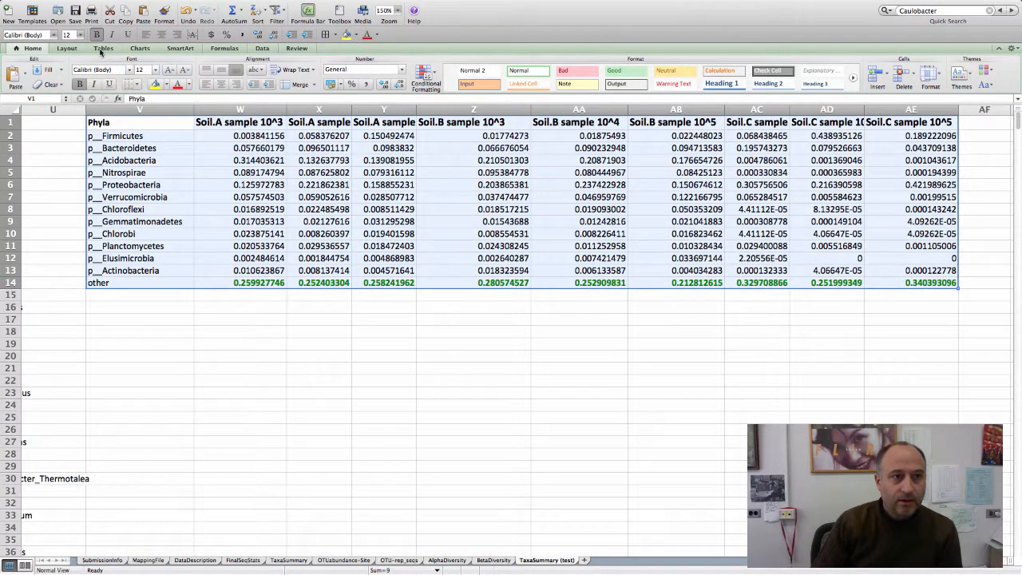
pyautogui.click(103, 49)
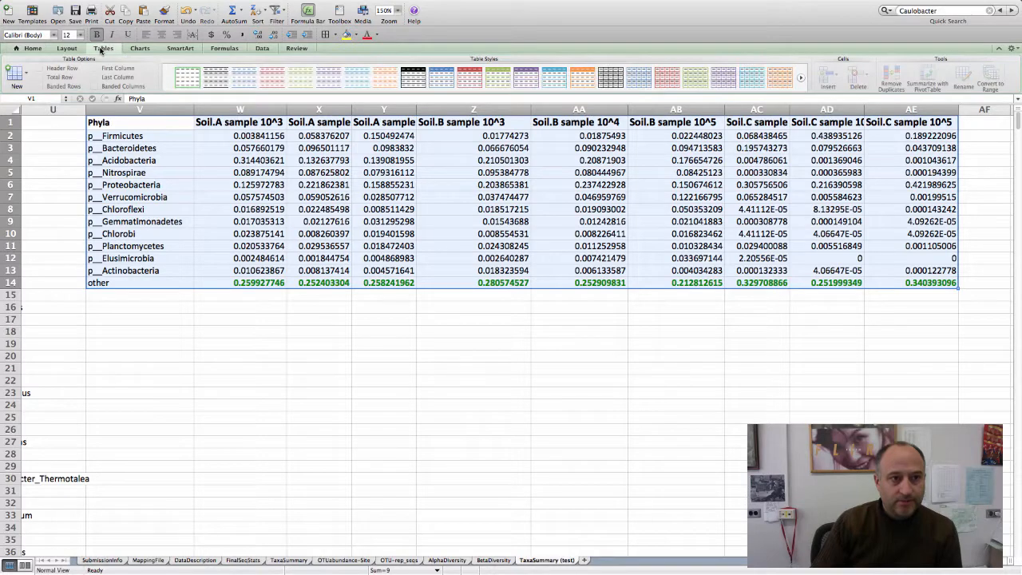
pyautogui.click(140, 49)
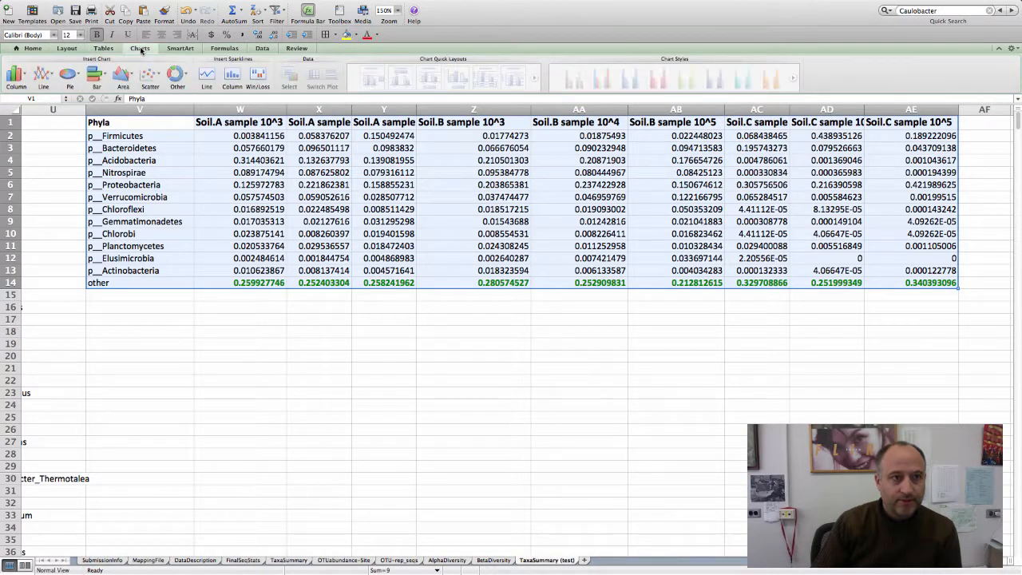
pyautogui.click(25, 77)
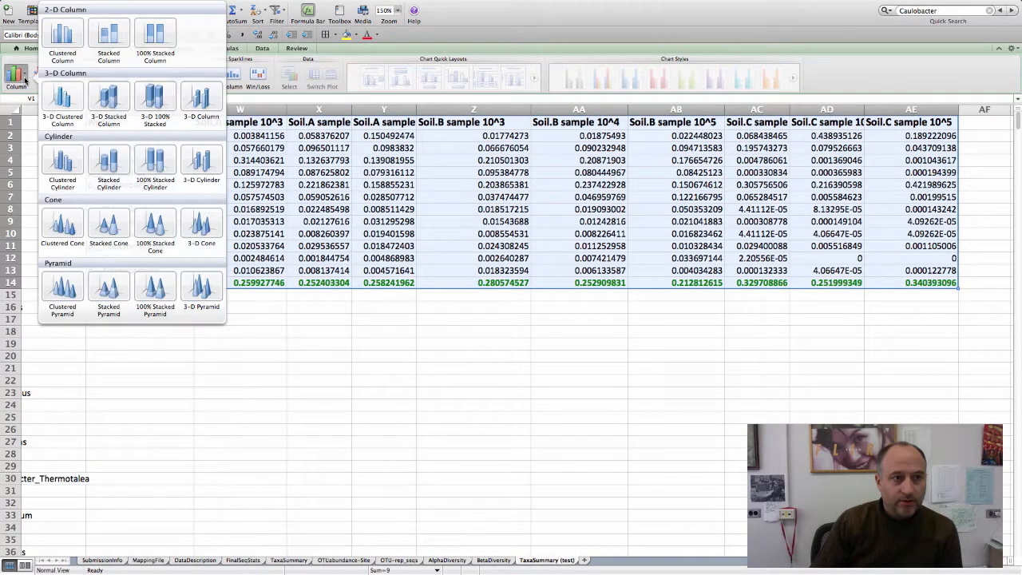
pyautogui.click(155, 36)
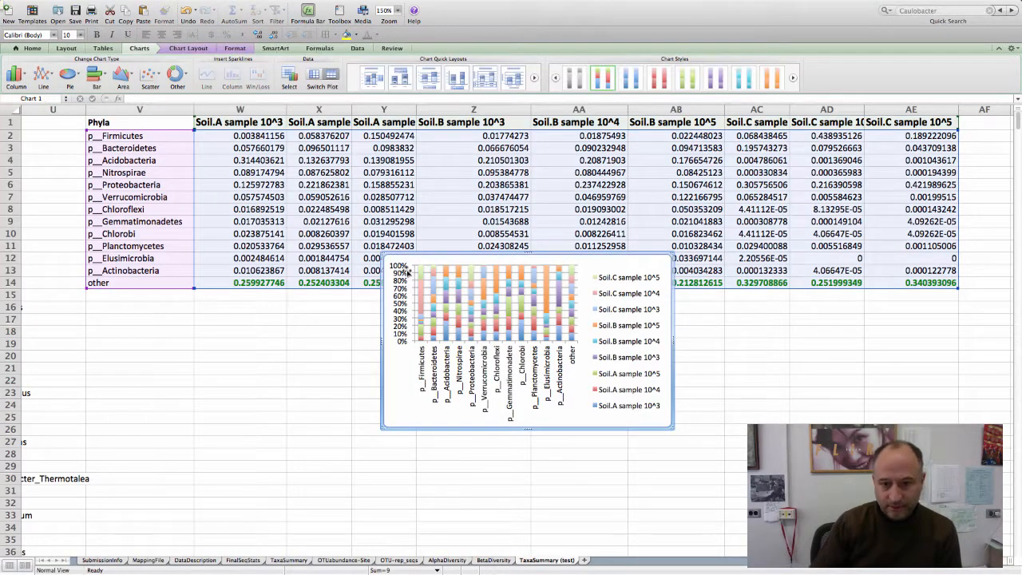
pyautogui.moveTo(397, 289); pyautogui.dragTo(295, 340)
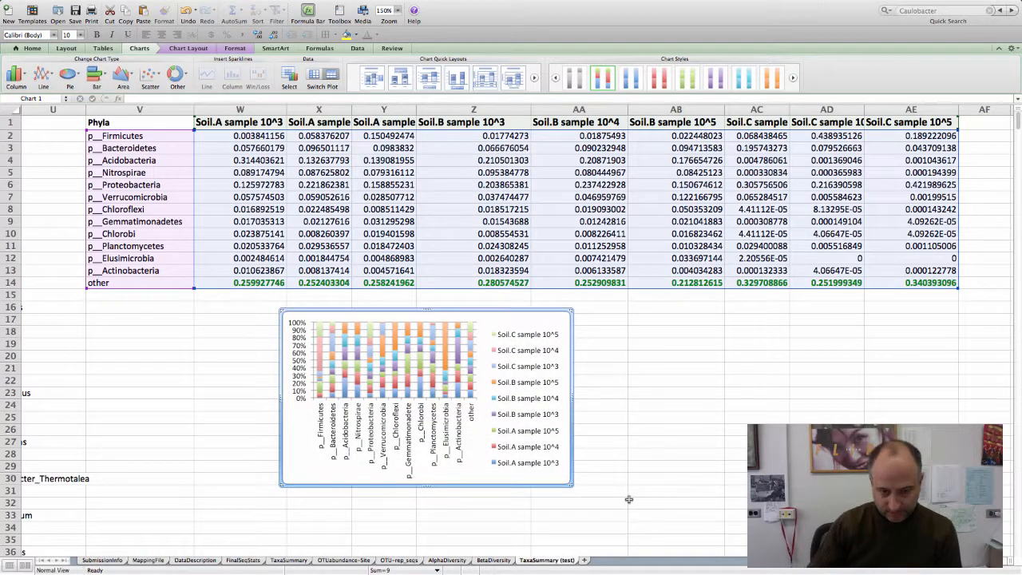
pyautogui.moveTo(570, 483); pyautogui.dragTo(695, 536)
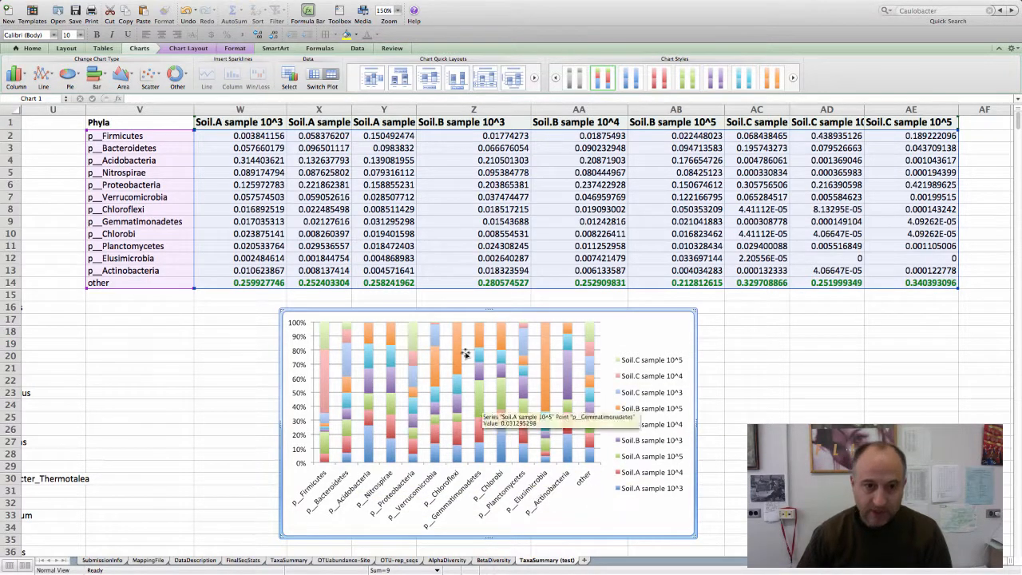
# Switch the rows and columns in the chart's source data so each soil sample becomes a column of stacked phyla
pyautogui.doubleClick(466, 310)
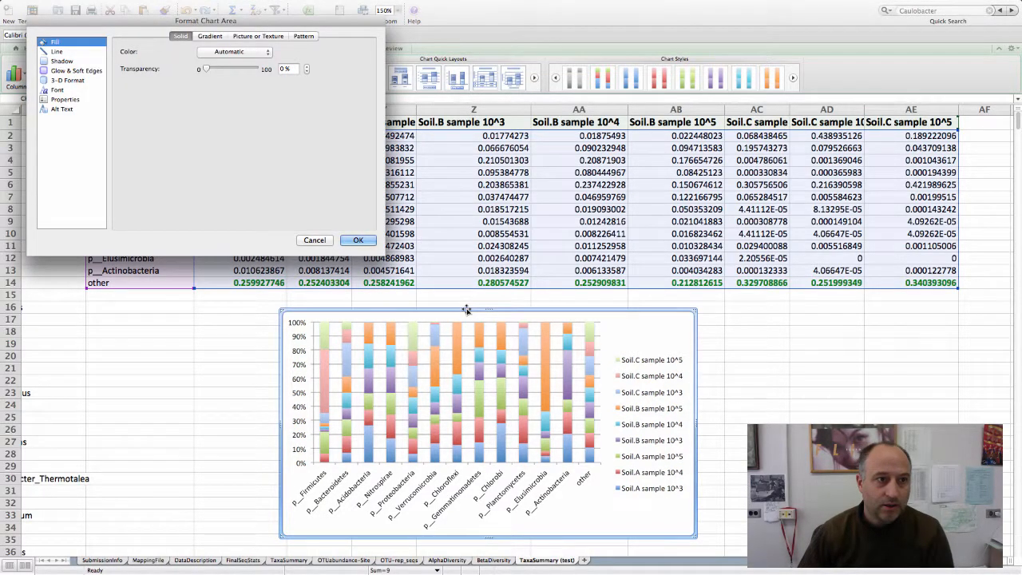
pyautogui.click(318, 240)
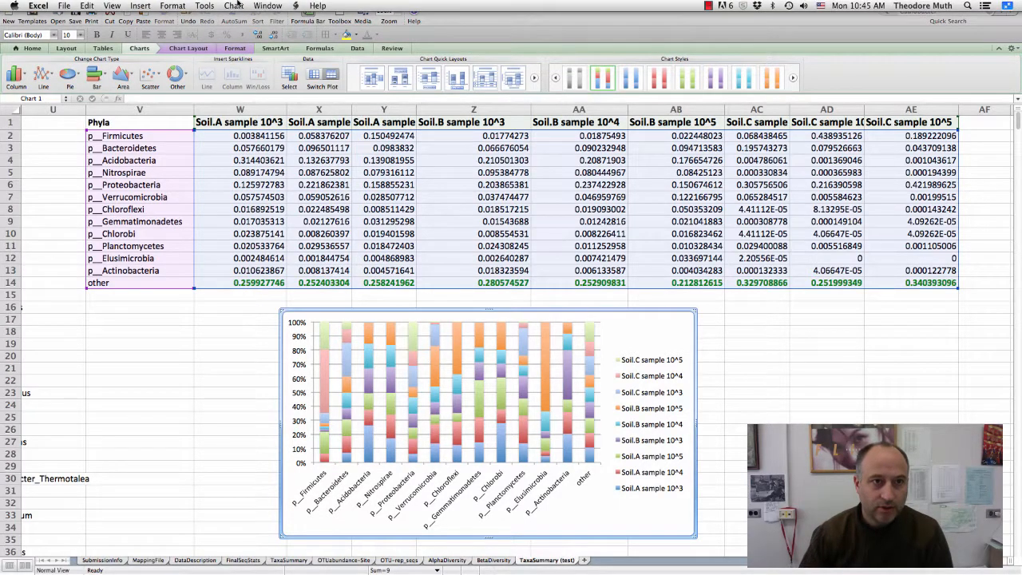
pyautogui.click(234, 6)
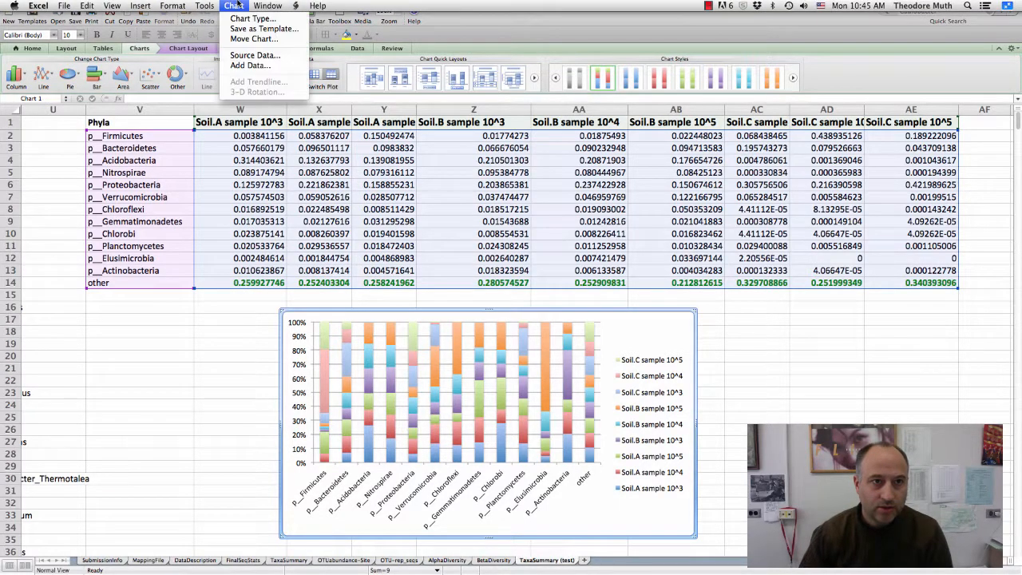
pyautogui.click(239, 55)
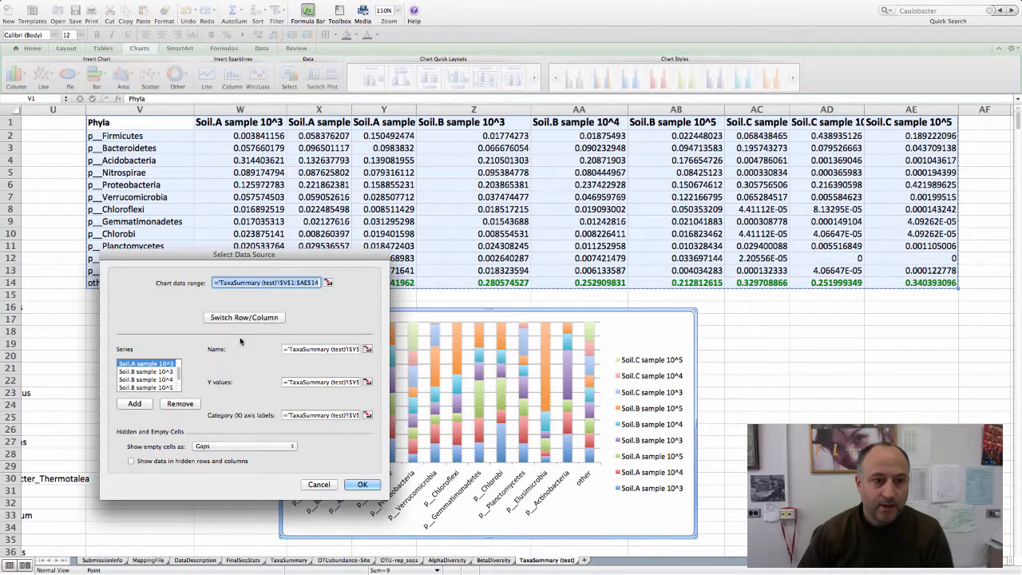
pyautogui.click(243, 318)
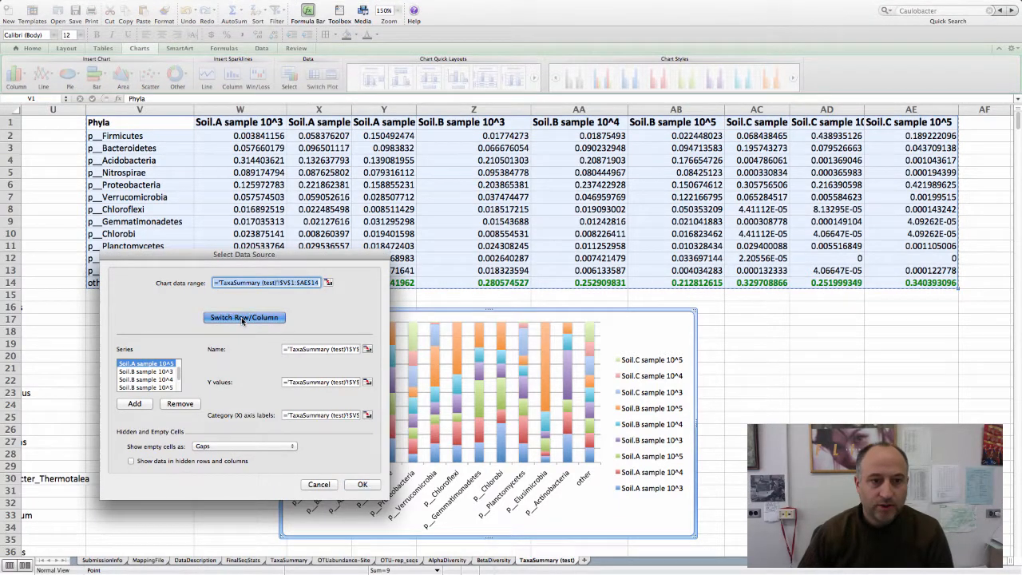
pyautogui.click(363, 484)
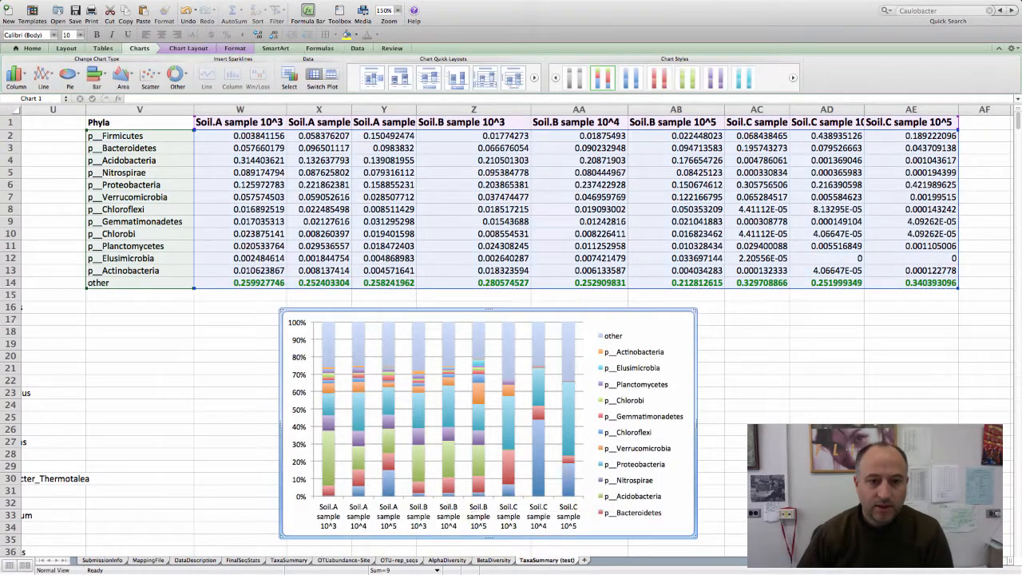
pyautogui.scroll(-1, 511, 319)
pyautogui.hscroll(1, 511, 319)
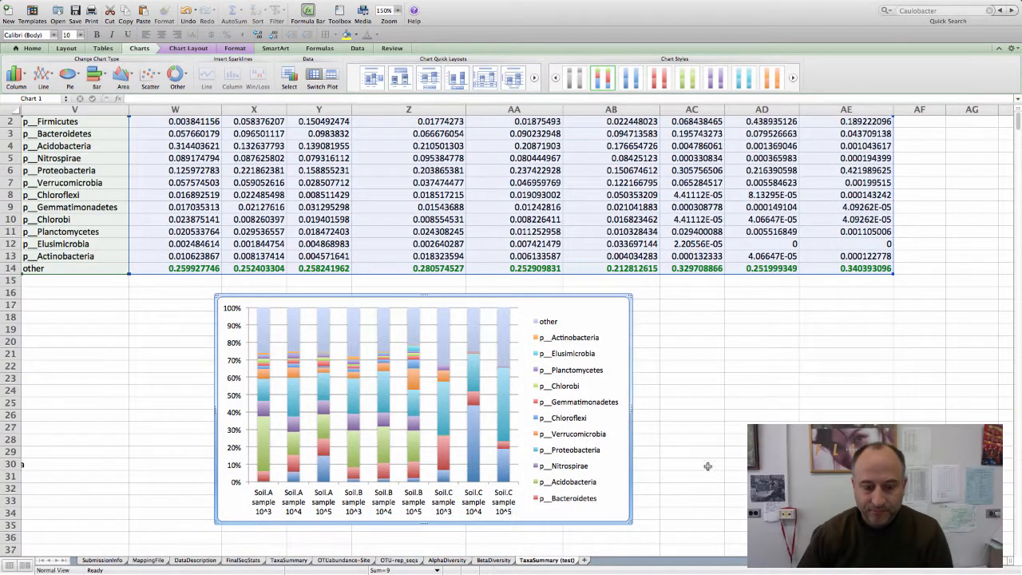
# Enlarge the stacked column chart to about 8.35 by 4.36 inches so its legend lists every phylum down to p__Firmicutes
pyautogui.moveTo(628, 522); pyautogui.dragTo(700, 549)
pyautogui.scroll(-5, 112, 413)
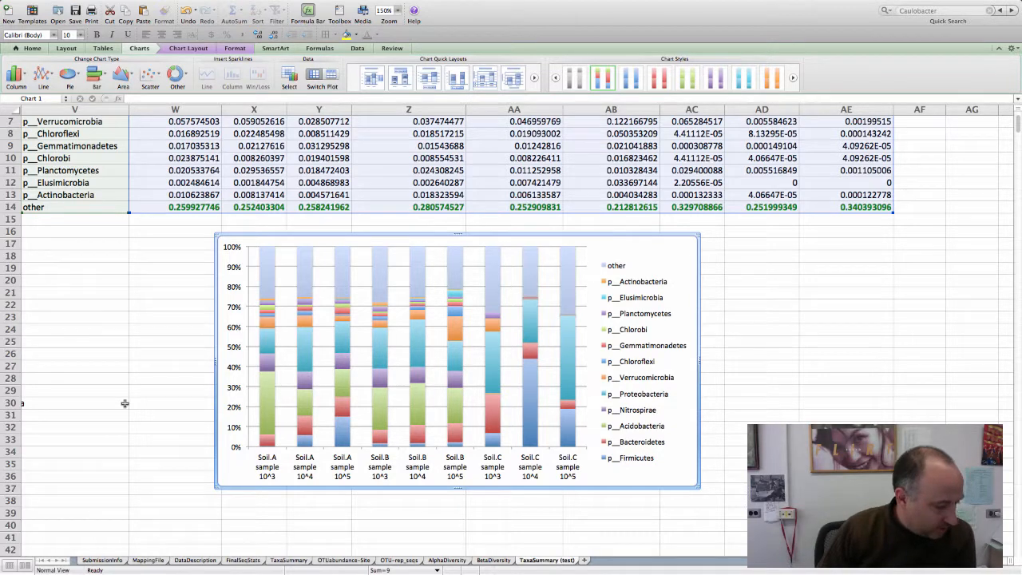
pyautogui.click(185, 379)
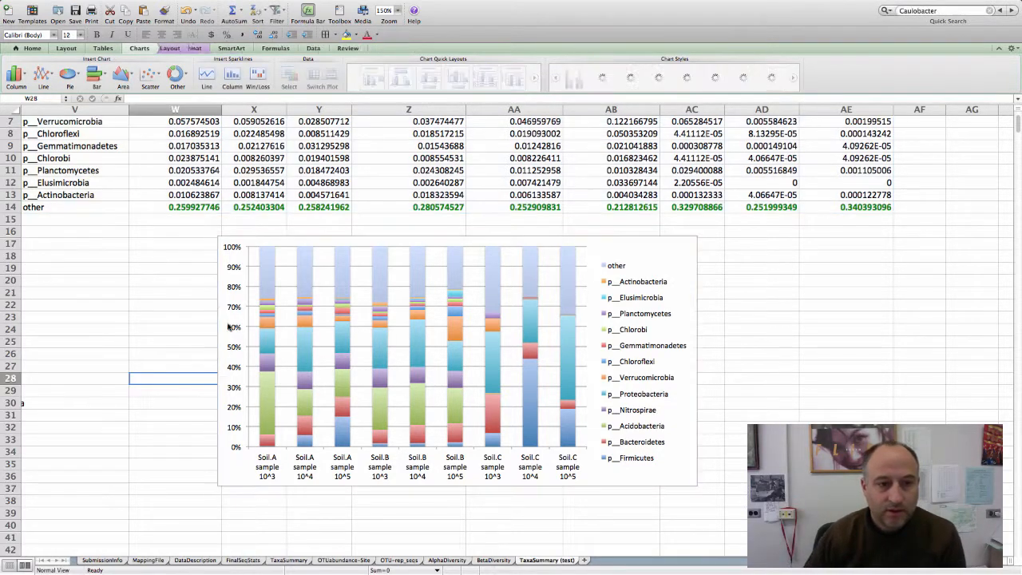
# Examine the other, p__Firmicutes, p__Proteobacteria and p__Bacteroidetes series across the soil sample columns of the chart
pyautogui.moveTo(264, 278)
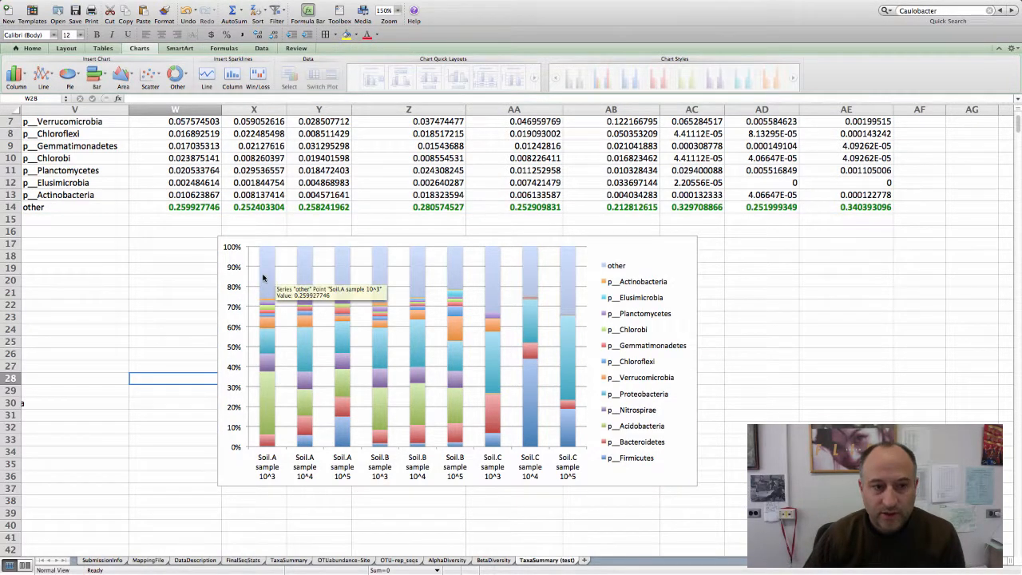
pyautogui.moveTo(569, 286)
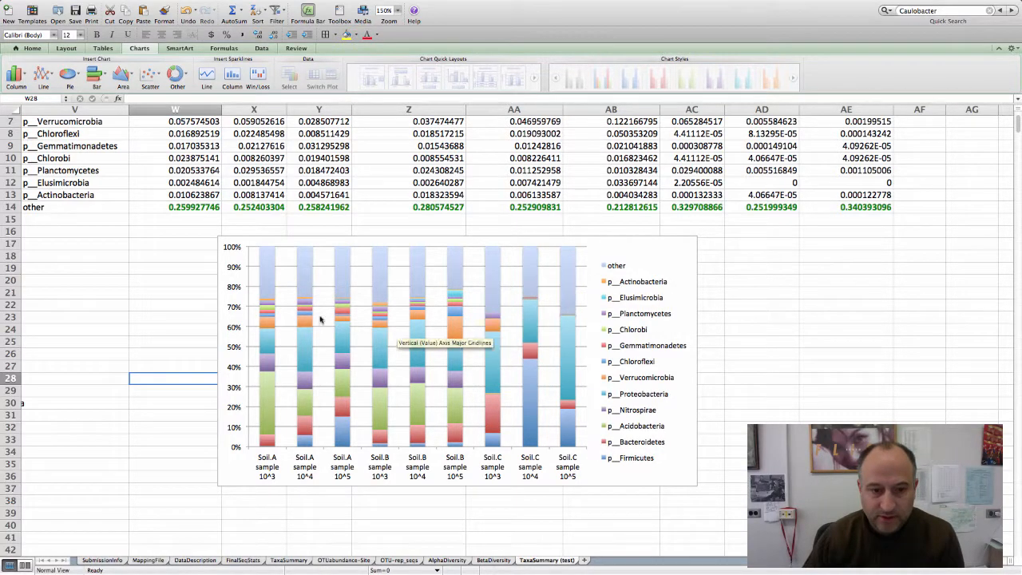
pyautogui.click(268, 281)
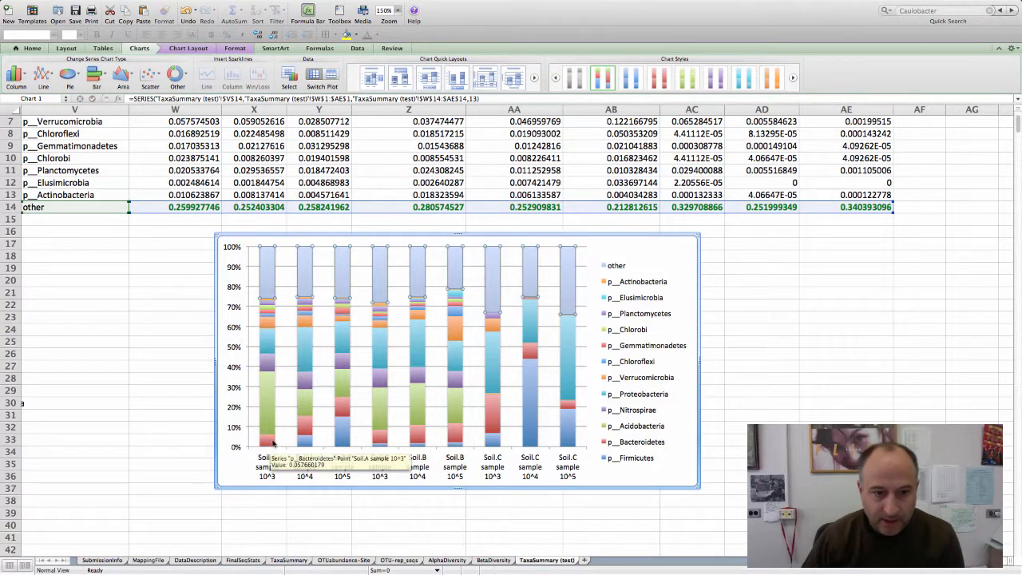
pyautogui.moveTo(266, 358)
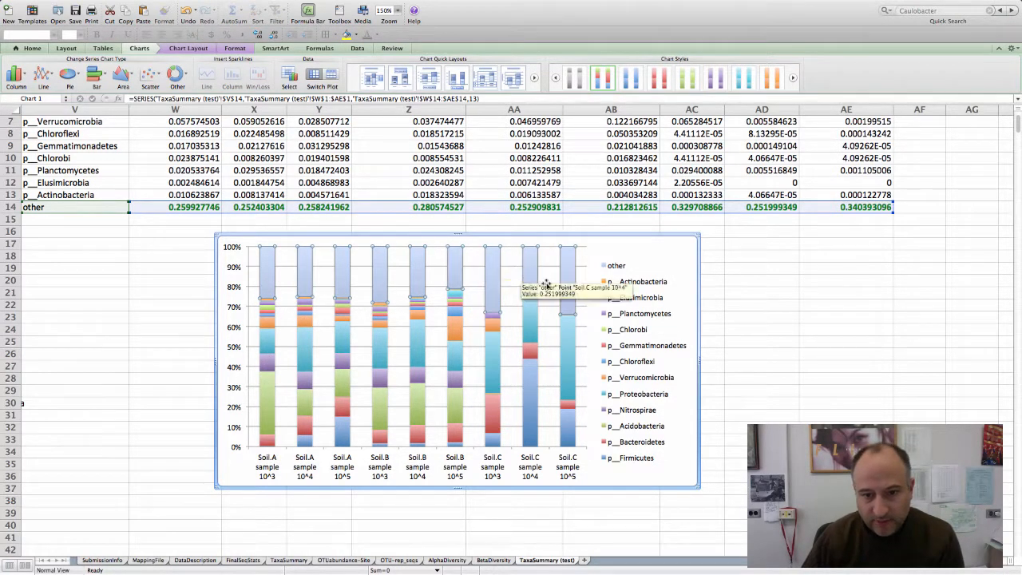
pyautogui.moveTo(409, 413)
pyautogui.moveTo(528, 435)
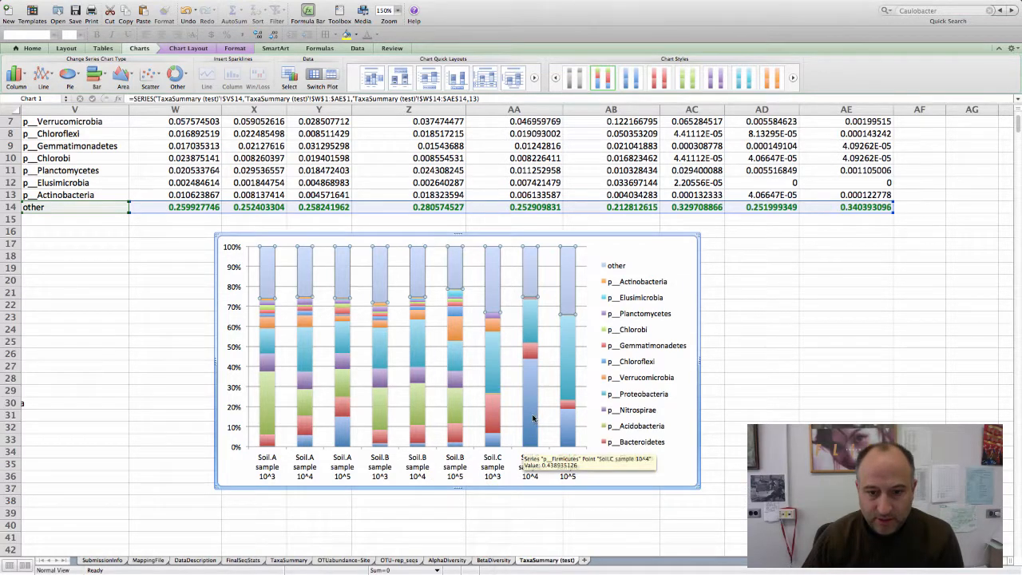
pyautogui.click(531, 415)
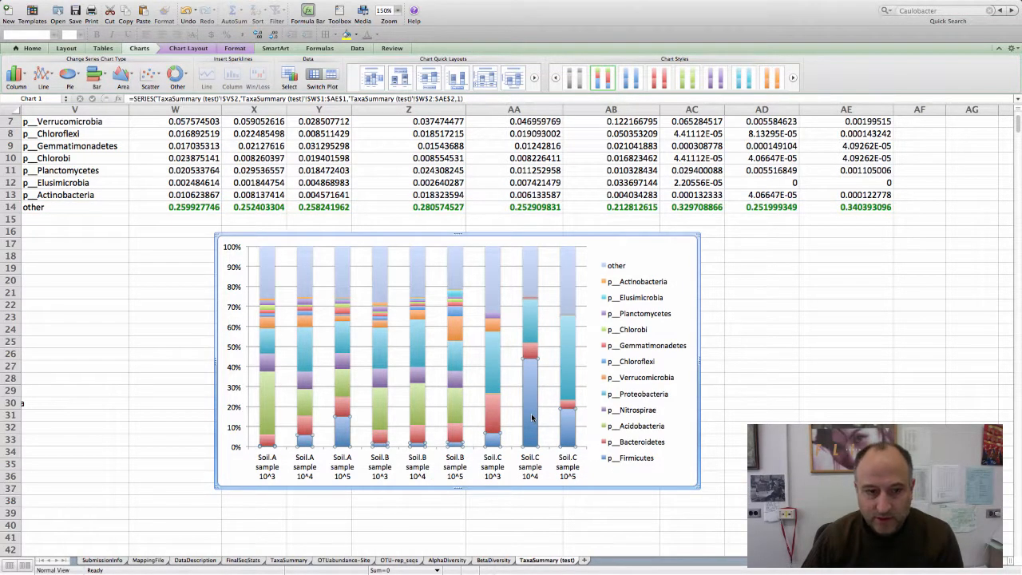
pyautogui.rightClick(531, 416)
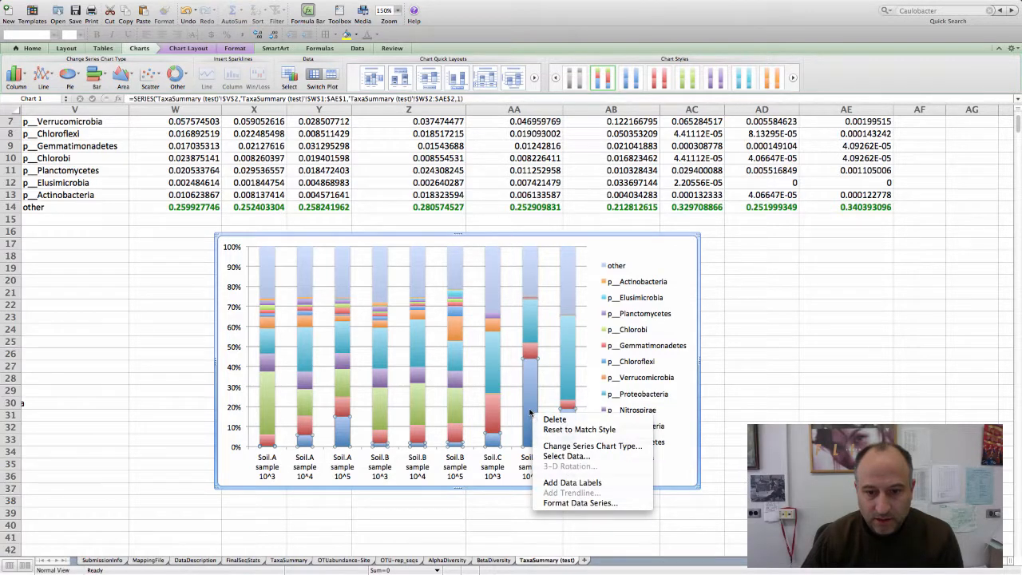
pyautogui.click(530, 412)
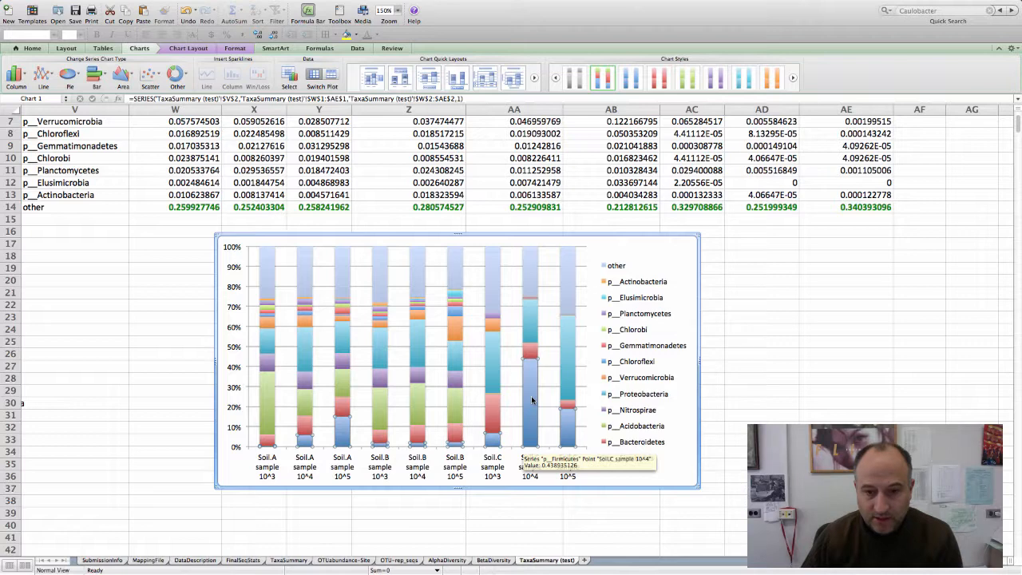
pyautogui.rightClick(562, 427)
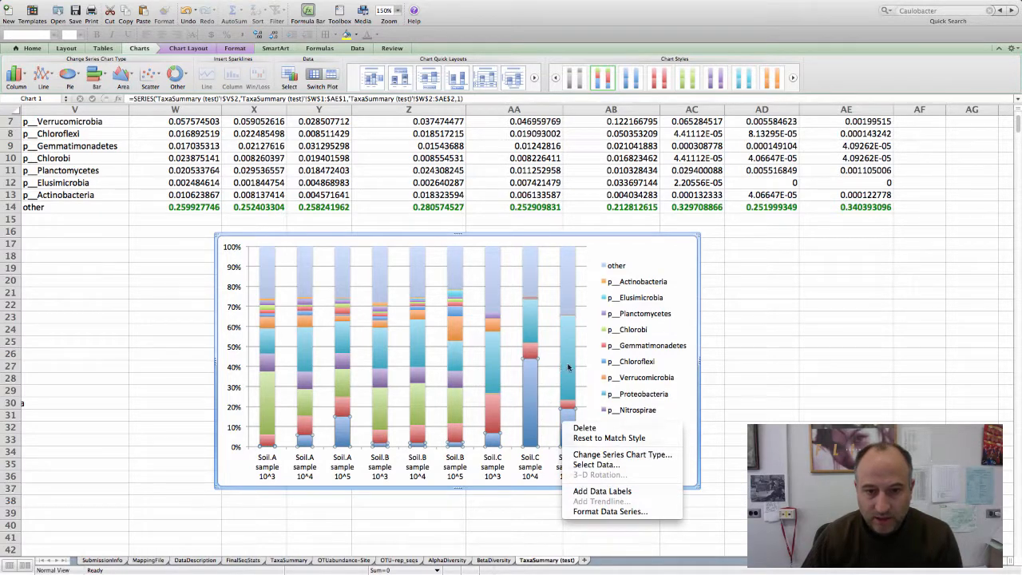
pyautogui.click(569, 367)
pyautogui.click(568, 367)
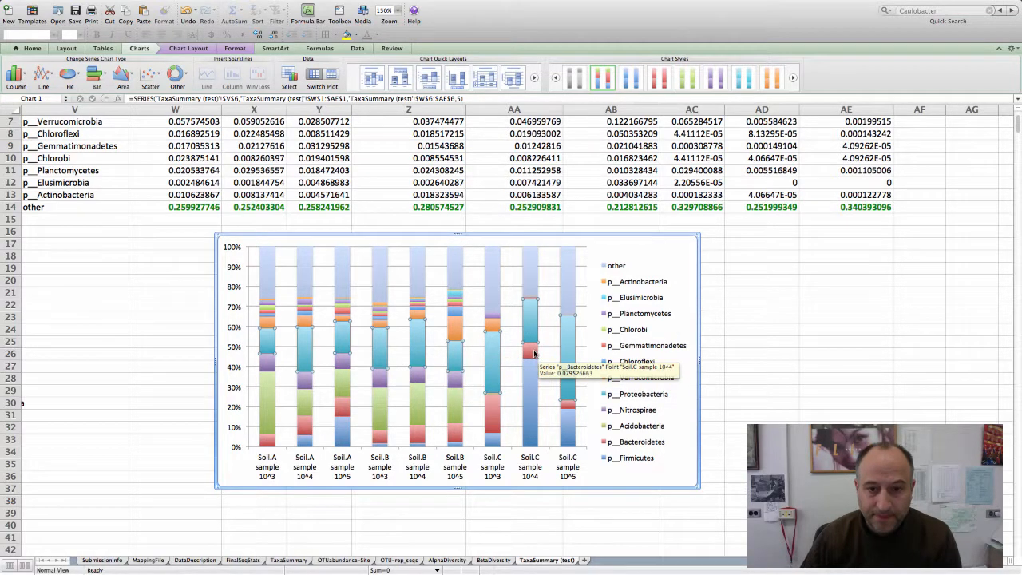
pyautogui.click(531, 353)
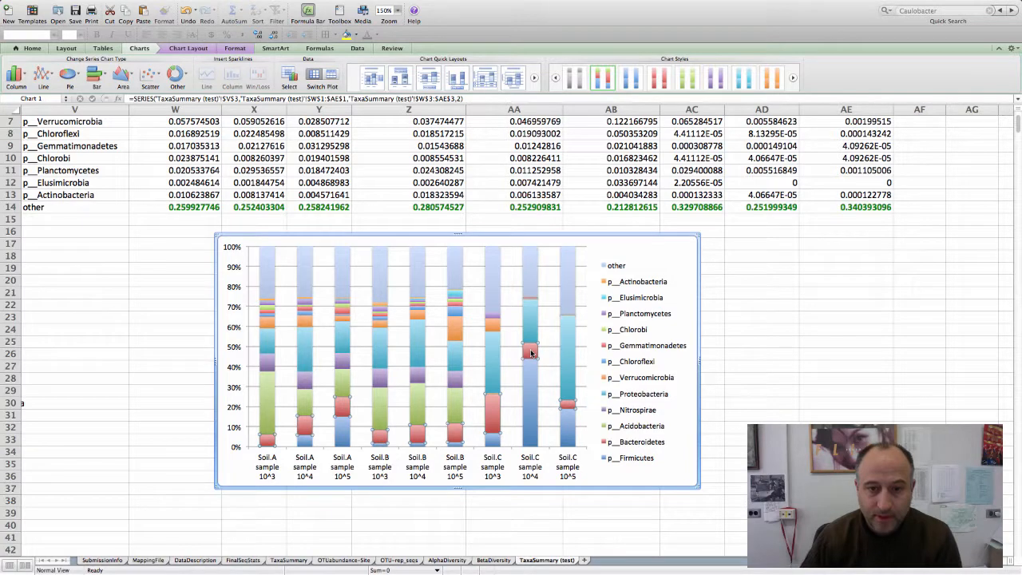
pyautogui.click(734, 383)
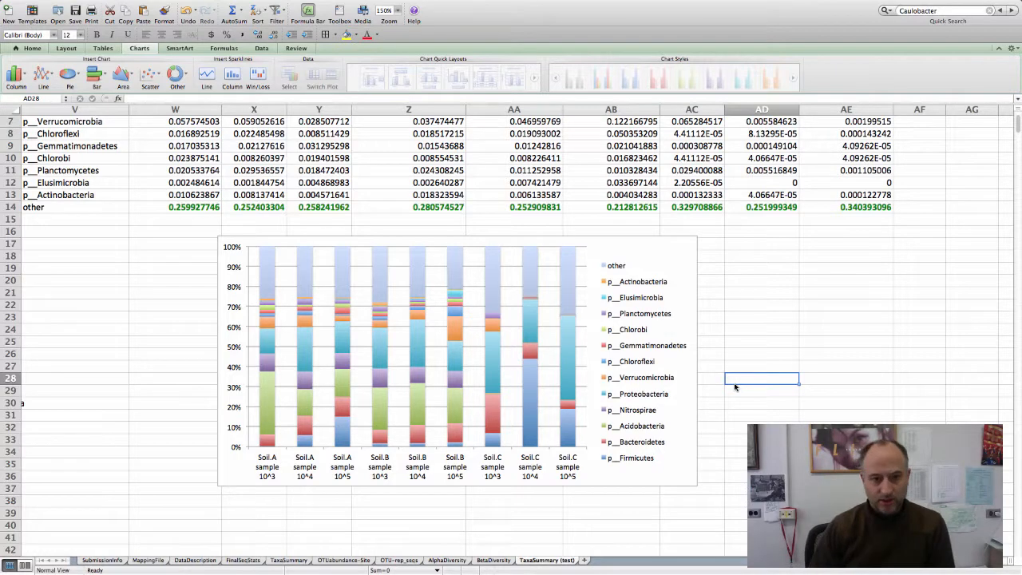
# Add a chart title above the stacked column chart
pyautogui.click(623, 252)
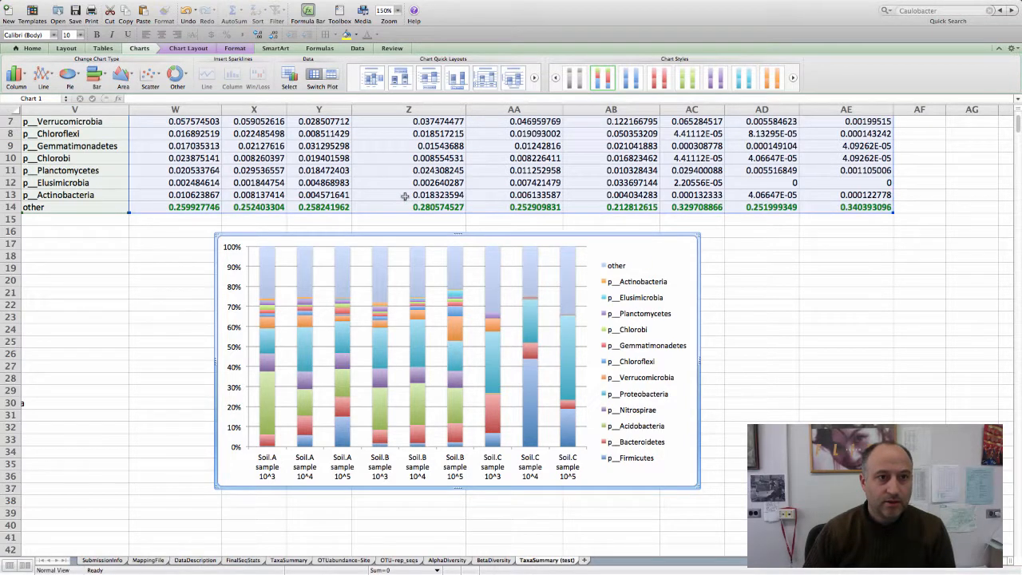
pyautogui.click(232, 50)
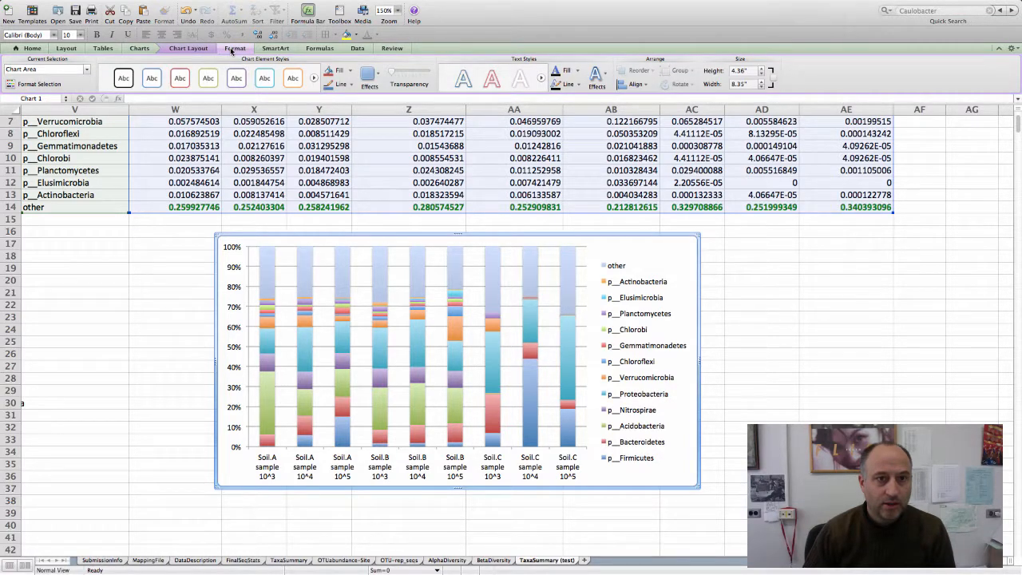
pyautogui.click(188, 48)
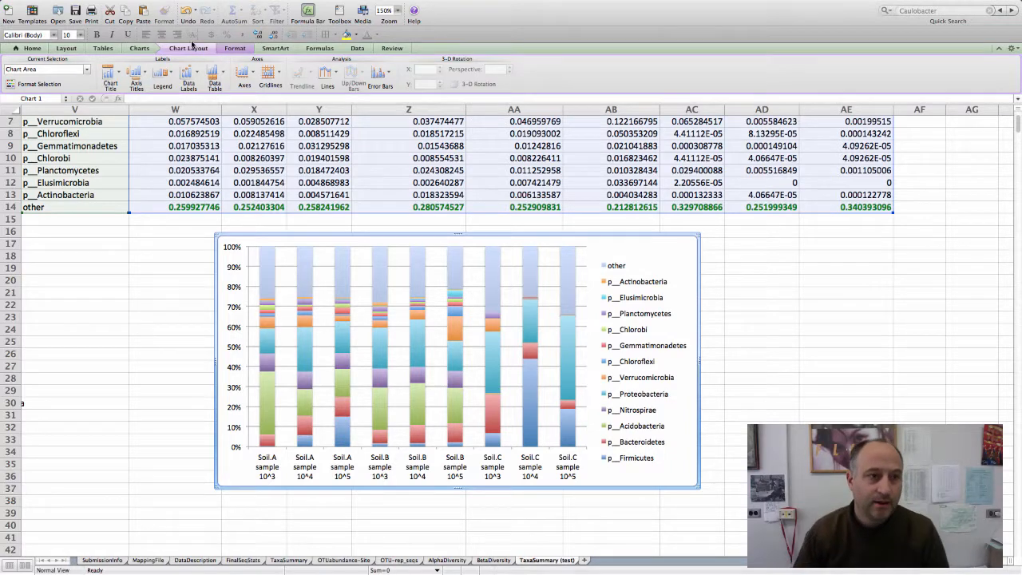
pyautogui.click(108, 73)
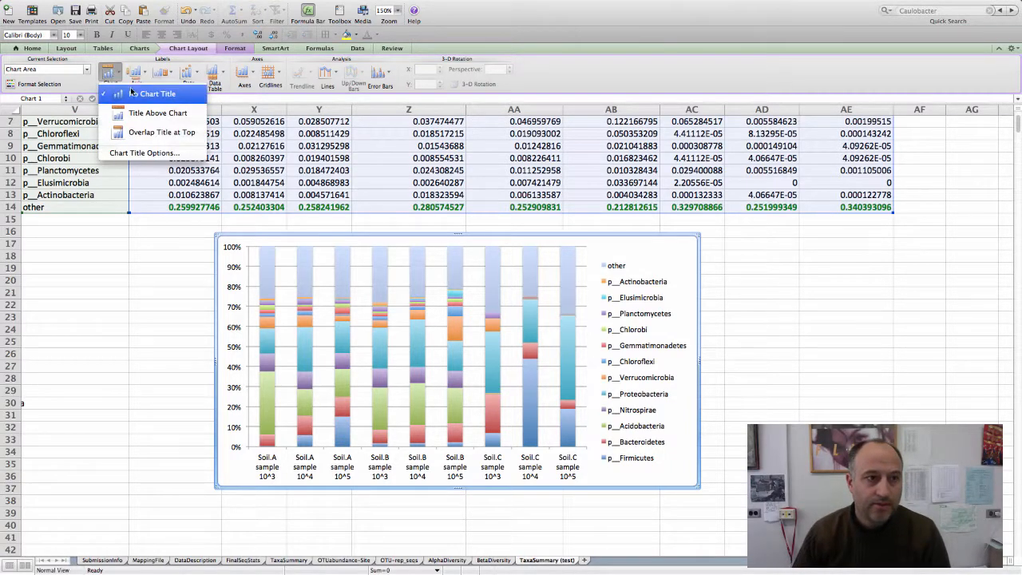
pyautogui.click(141, 112)
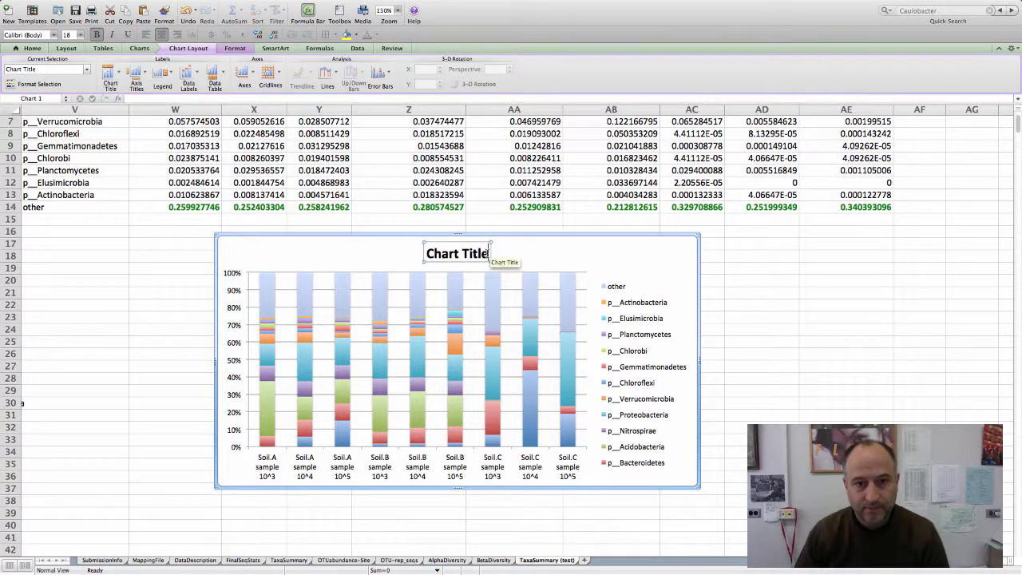
# Replace the placeholder chart title text with "Spring 2017 Urban Microbiome Samples - Phyla"
pyautogui.moveTo(487, 253); pyautogui.dragTo(419, 252)
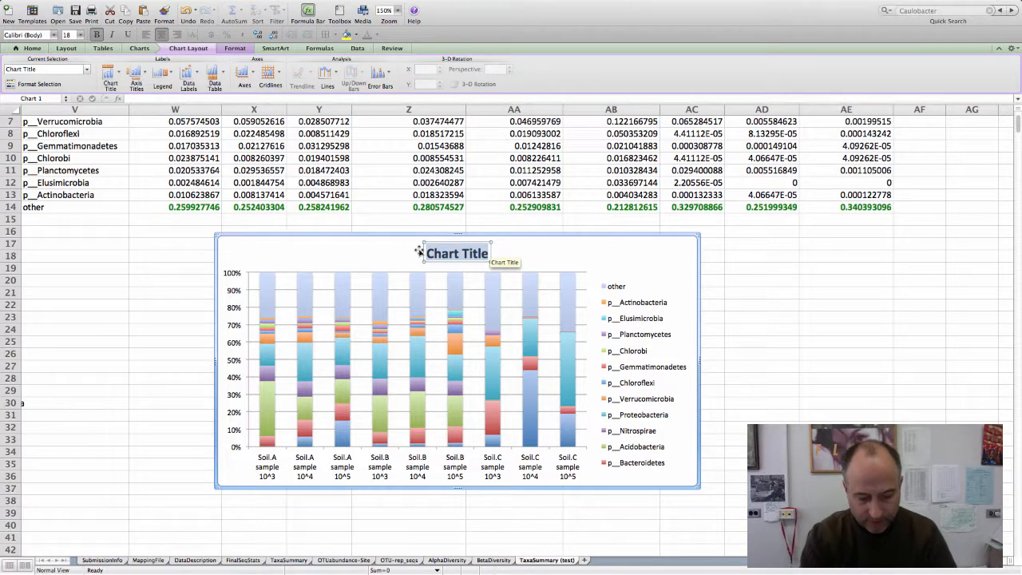
pyautogui.write('Spring 2017')
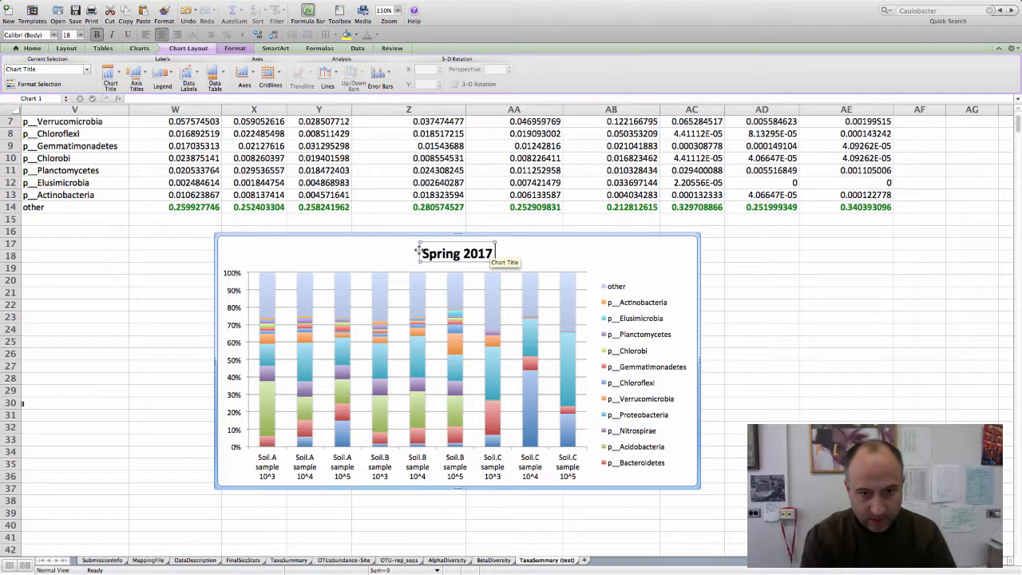
pyautogui.write(' Urban M')
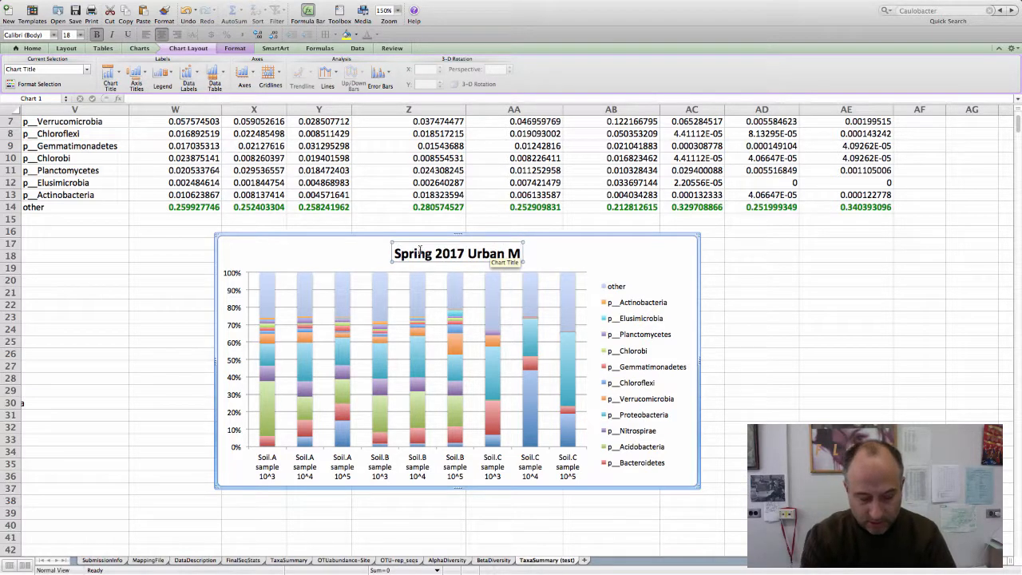
pyautogui.write('icrobop')
pyautogui.press('BackSpace')
pyautogui.press('BackSpace')
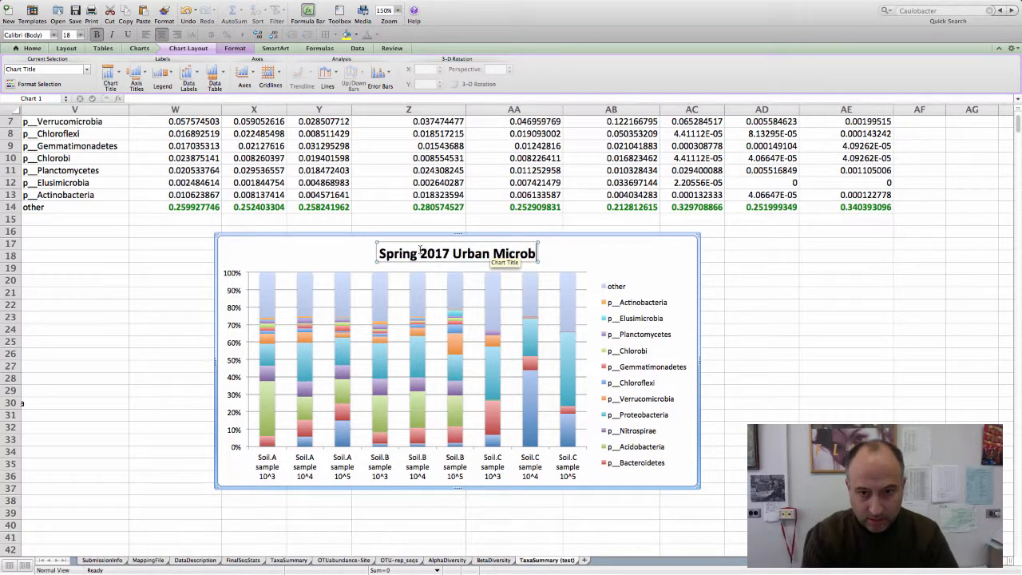
pyautogui.write('iome Samples')
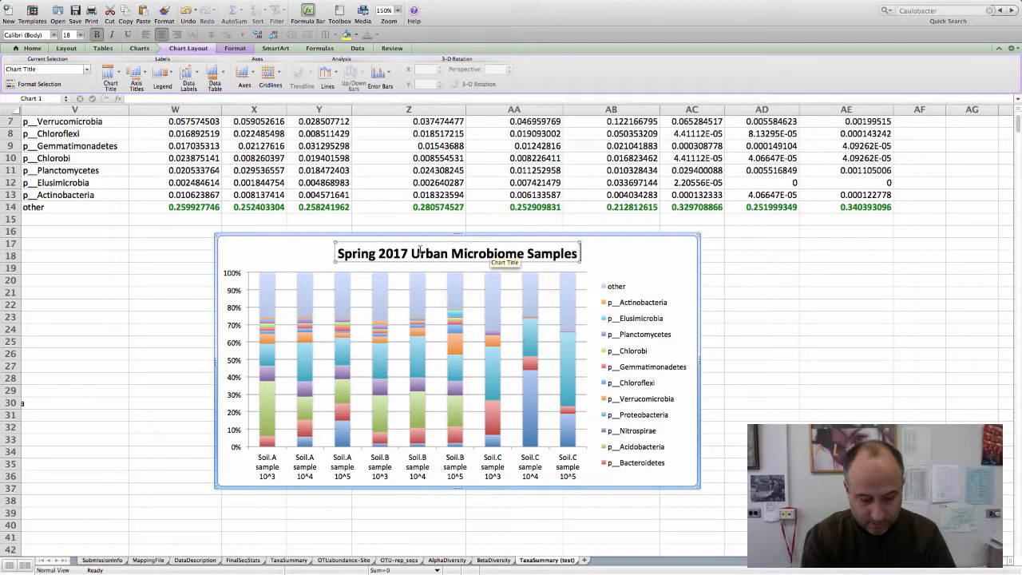
pyautogui.write(' 100%')
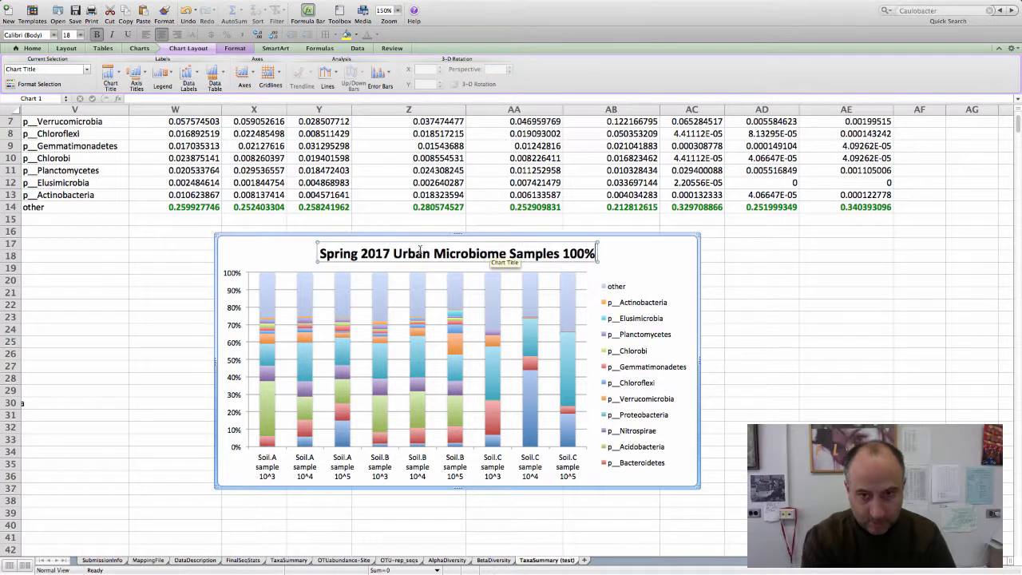
pyautogui.press('BackSpace')
pyautogui.press('BackSpace')
pyautogui.press('BackSpace')
pyautogui.press('BackSpace')
pyautogui.press('BackSpace')
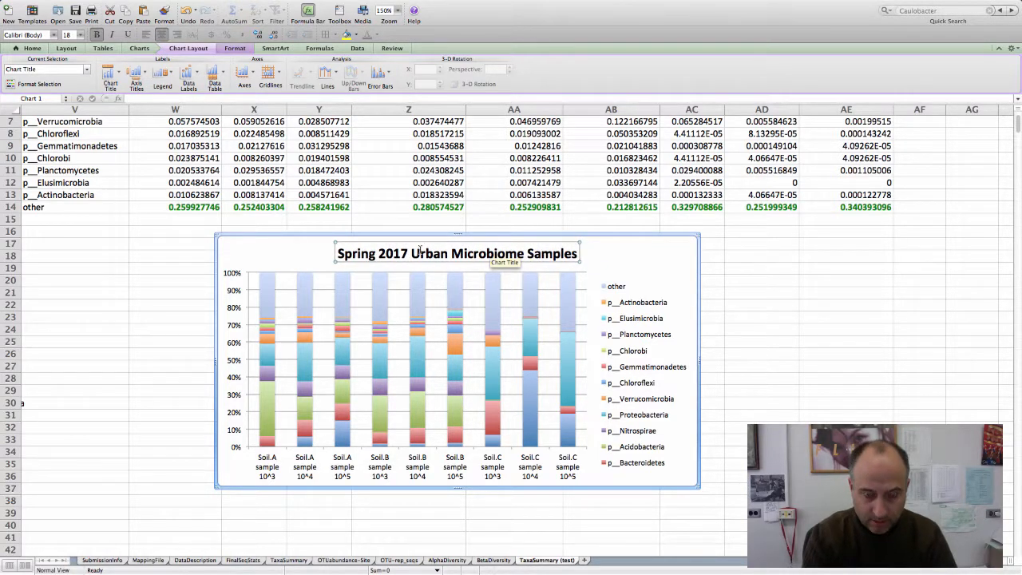
pyautogui.write('- Phyla')
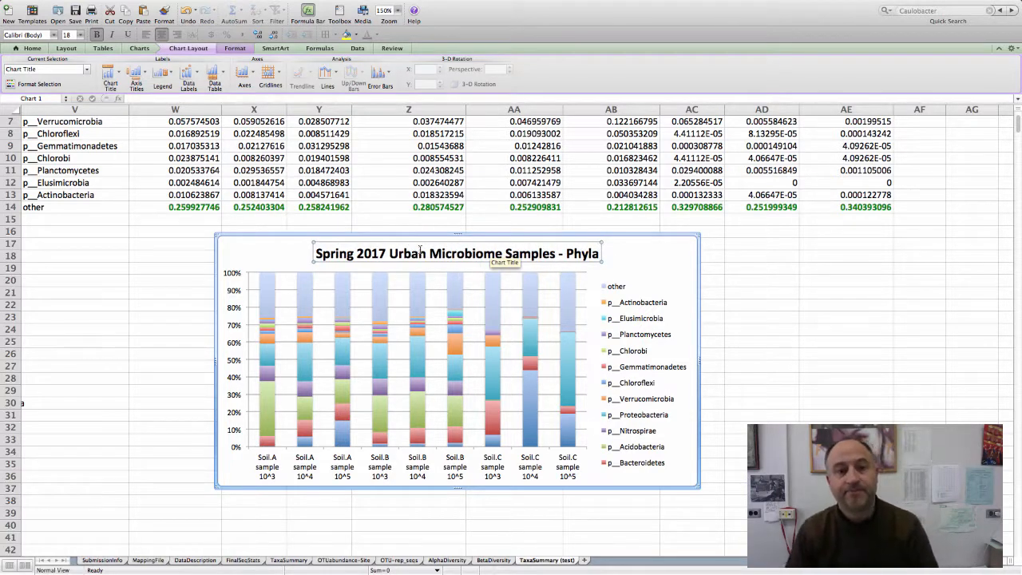
pyautogui.click(192, 275)
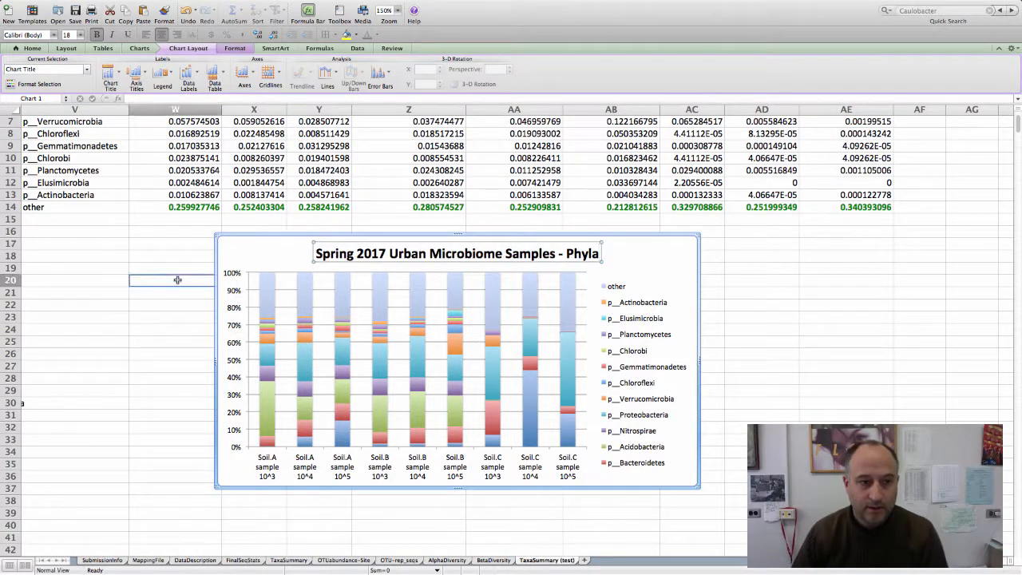
# Add a horizontal axis title below the chart's category axis and set its text to "Samples"
pyautogui.click(269, 235)
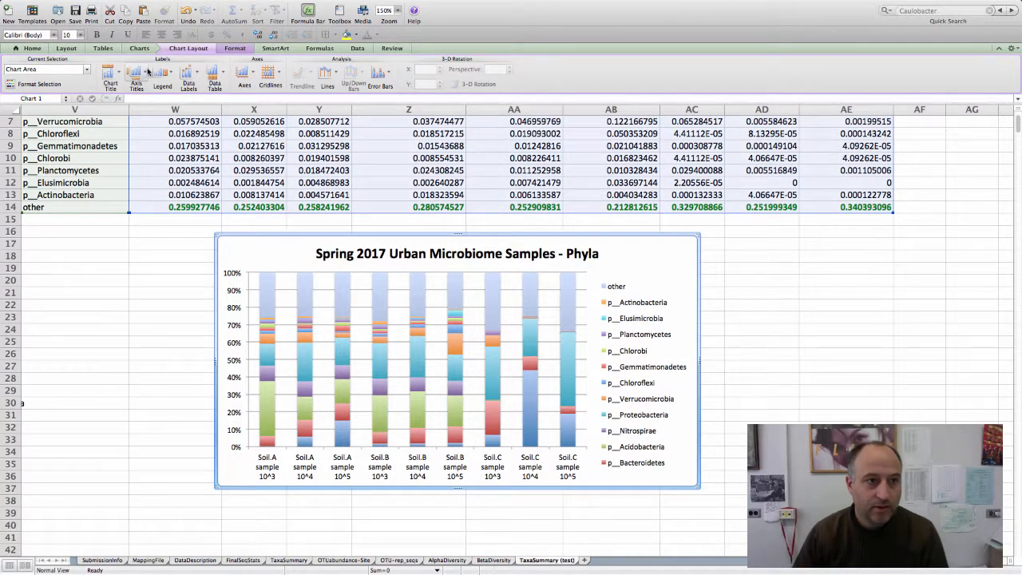
pyautogui.click(145, 73)
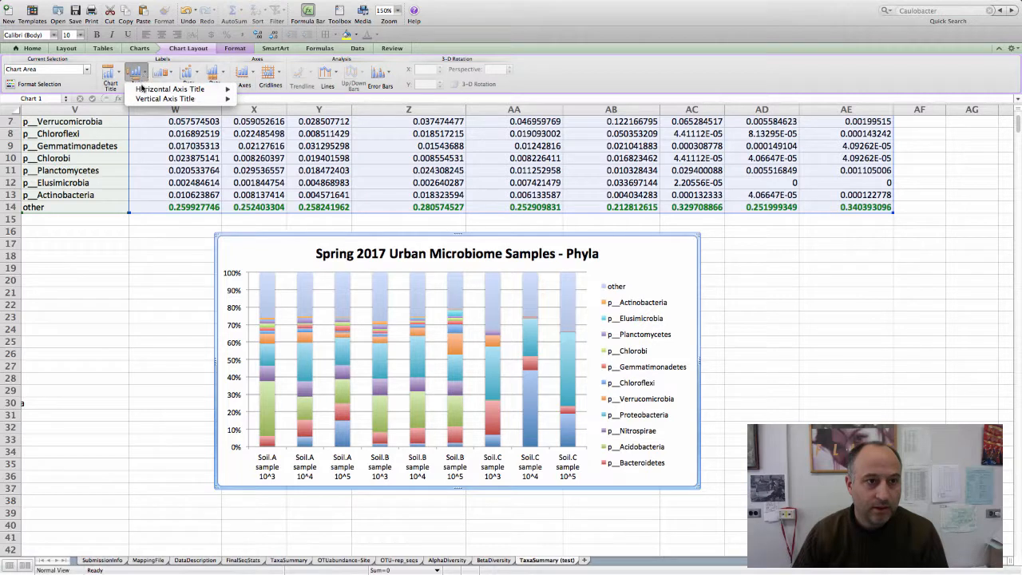
pyautogui.moveTo(193, 90)
pyautogui.click(268, 111)
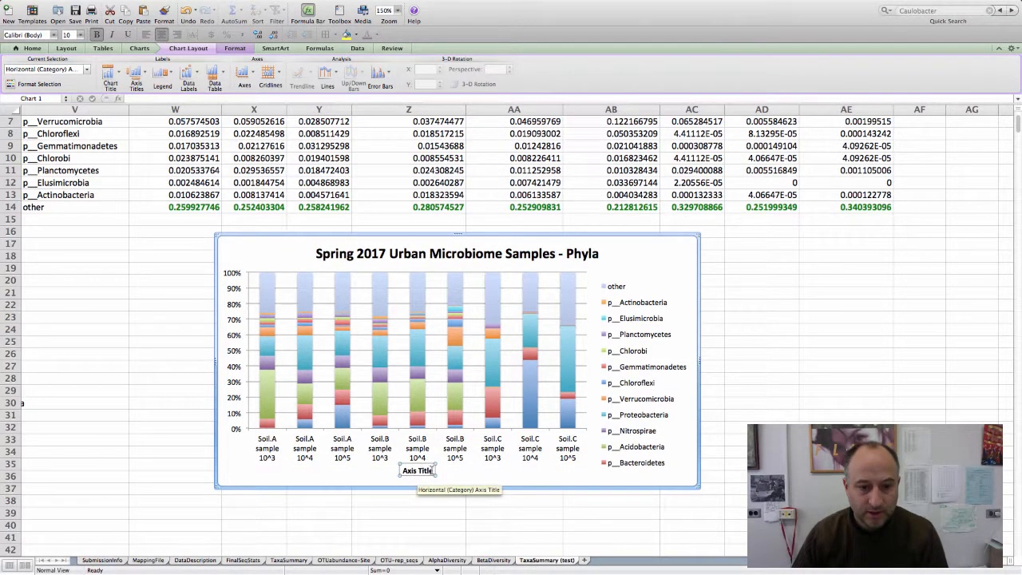
pyautogui.moveTo(433, 470); pyautogui.dragTo(401, 471)
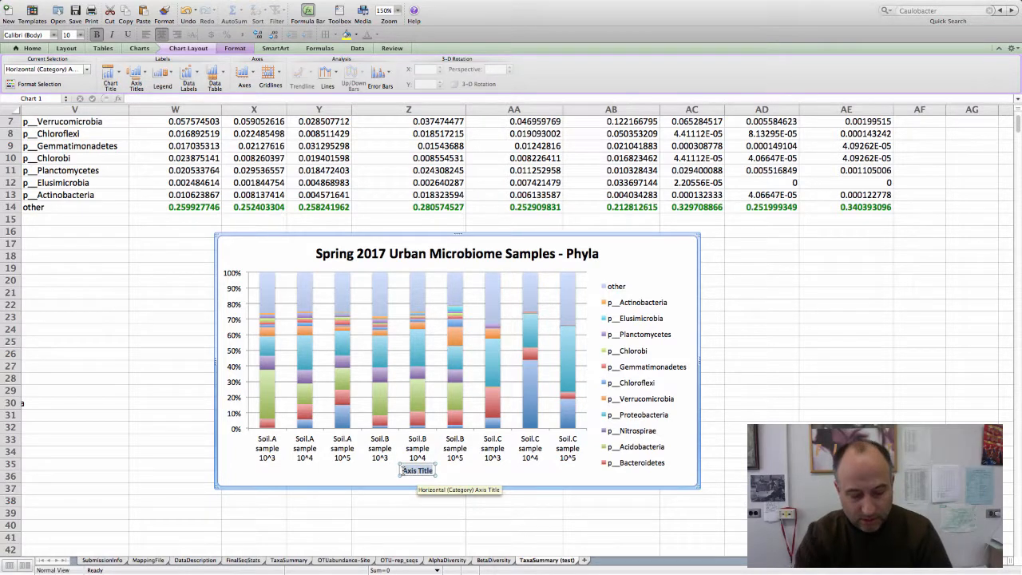
pyautogui.write('Samples')
pyautogui.click(335, 459)
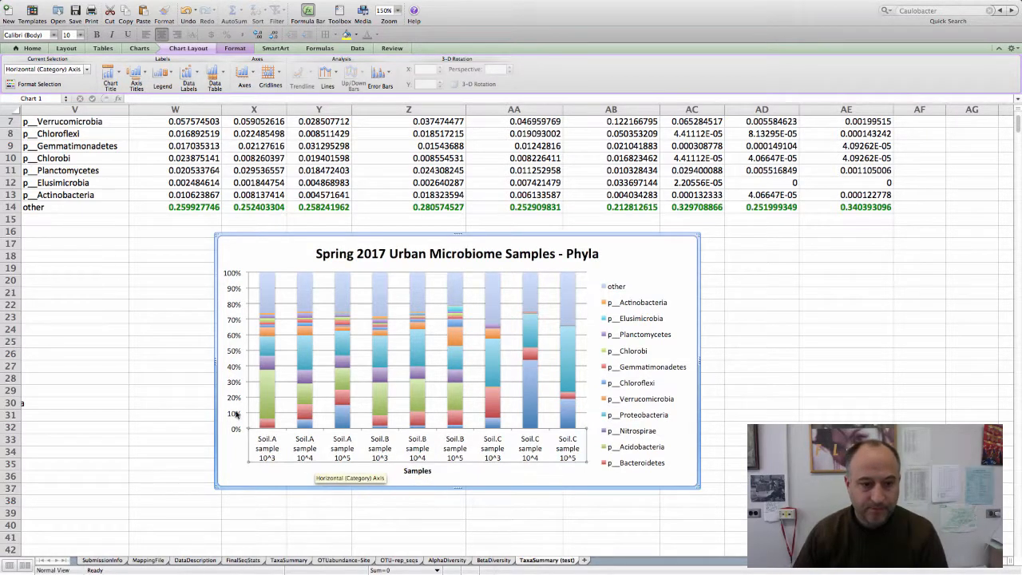
# Add a rotated vertical axis title to the stacked column chart and set its text to "Relative Abundance"
pyautogui.click(222, 345)
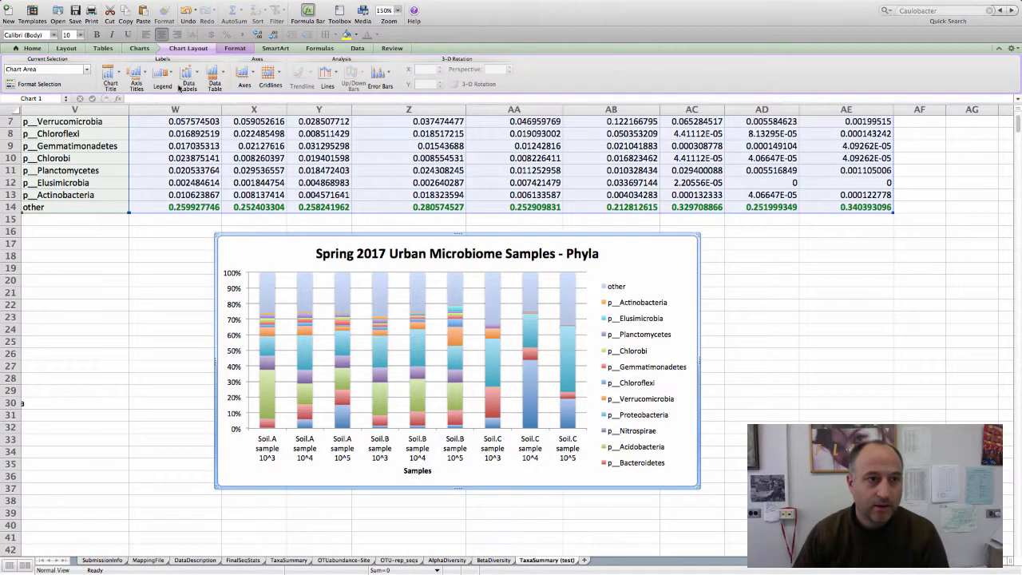
pyautogui.click(144, 76)
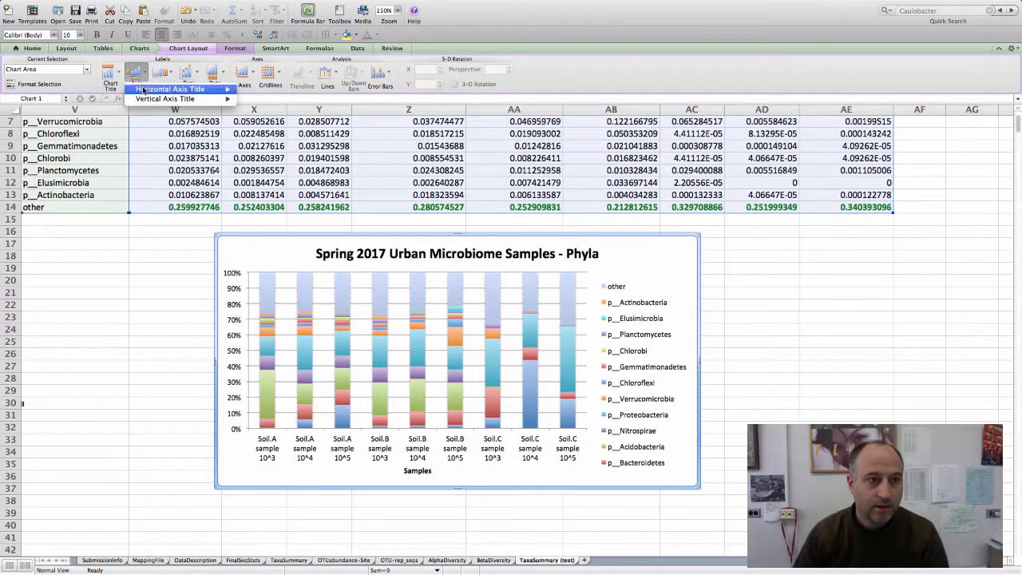
pyautogui.moveTo(143, 90)
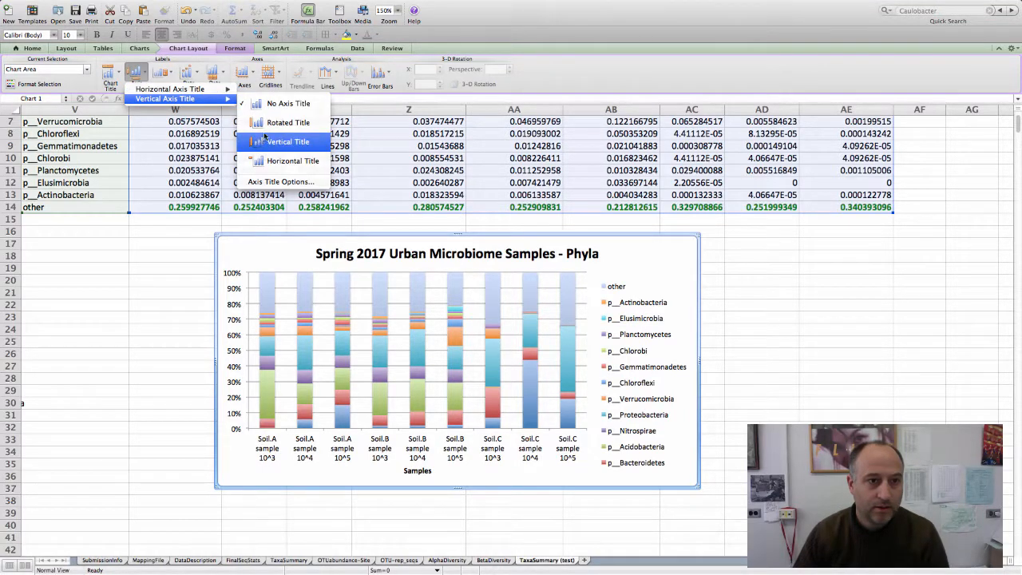
pyautogui.click(284, 123)
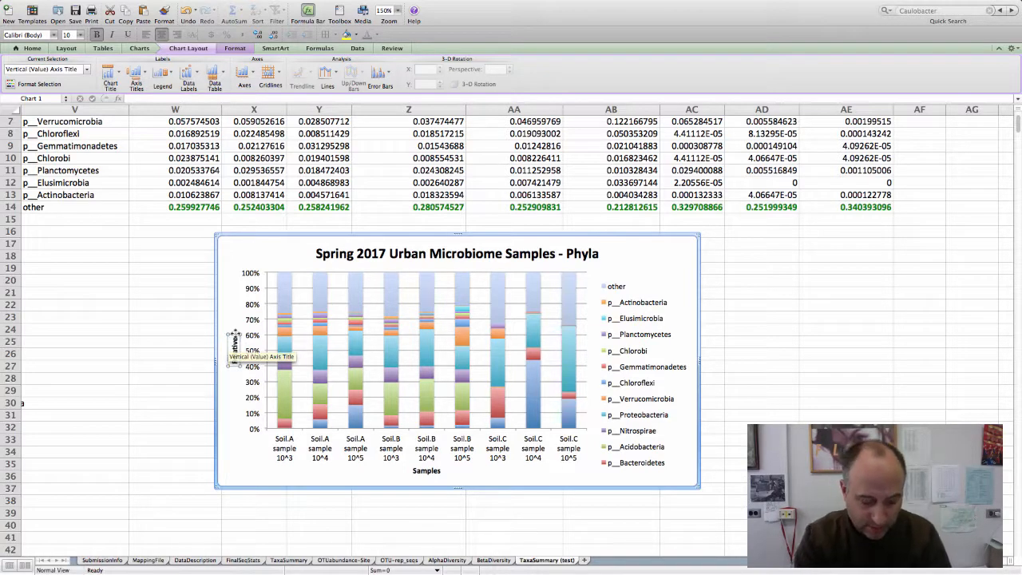
pyautogui.write('Abundance')
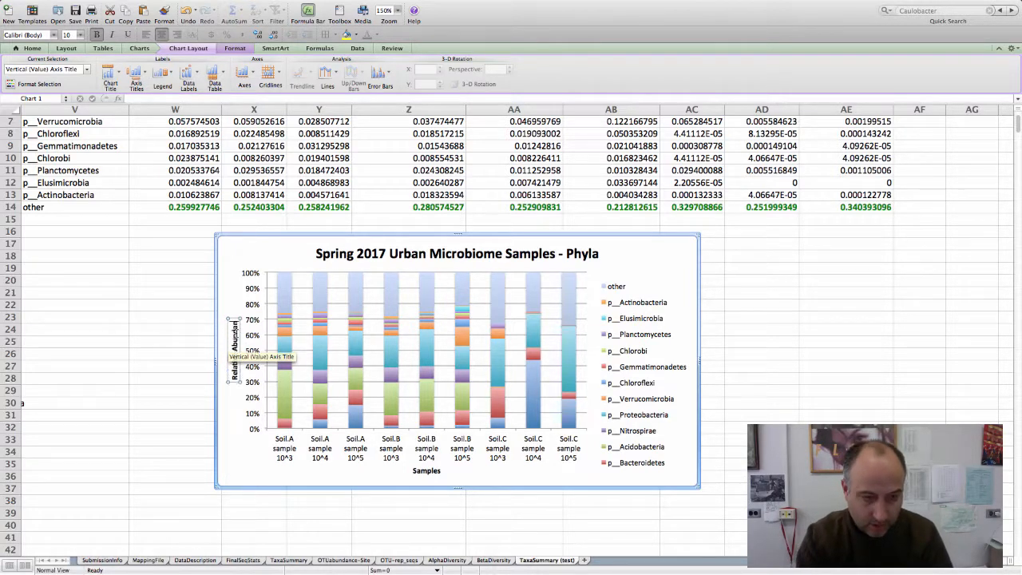
pyautogui.click(163, 374)
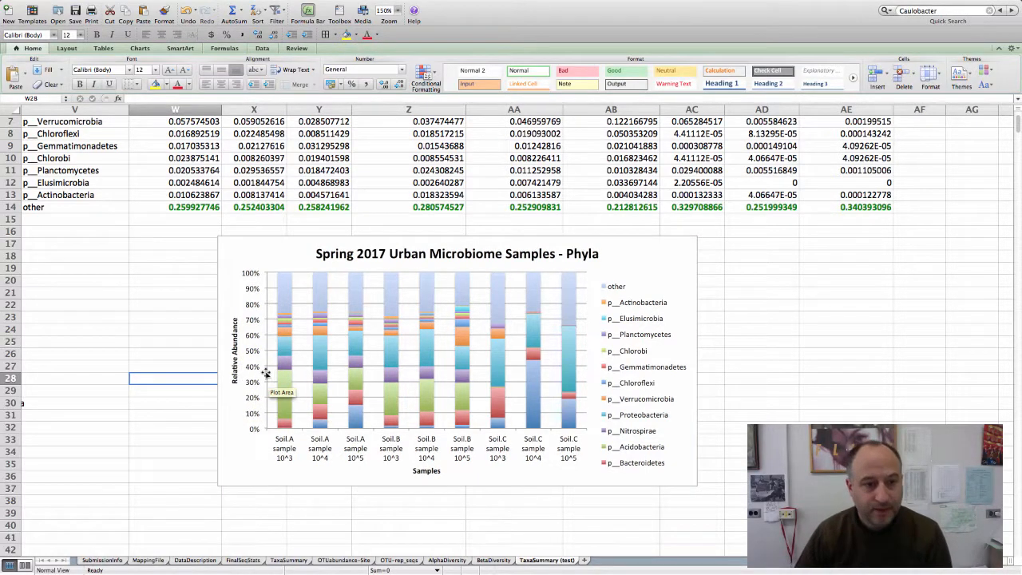
# Try a data table without legend keys in the chart, enlarge the chart's height to fit it, and undo both changes
pyautogui.click(217, 320)
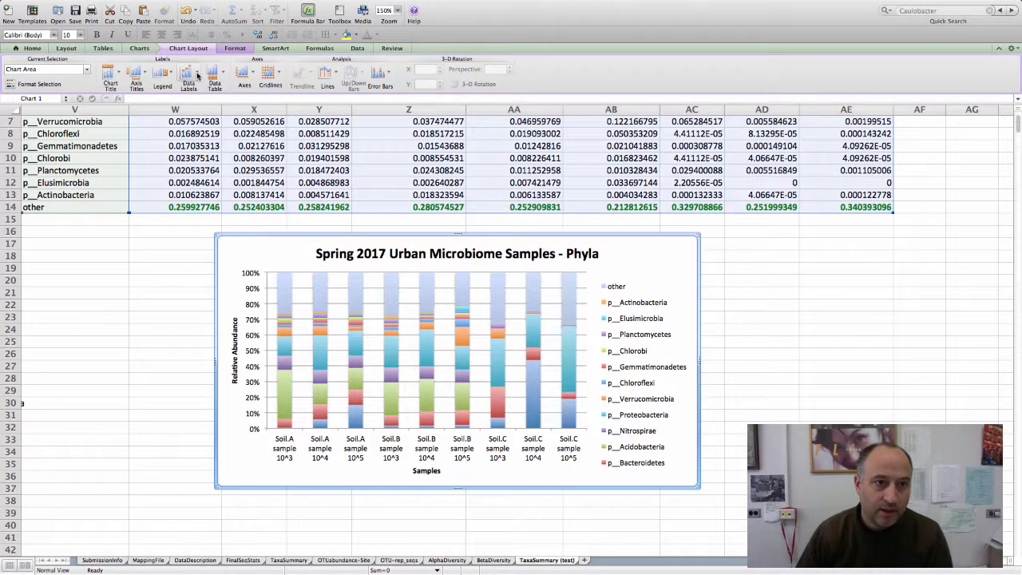
pyautogui.click(222, 74)
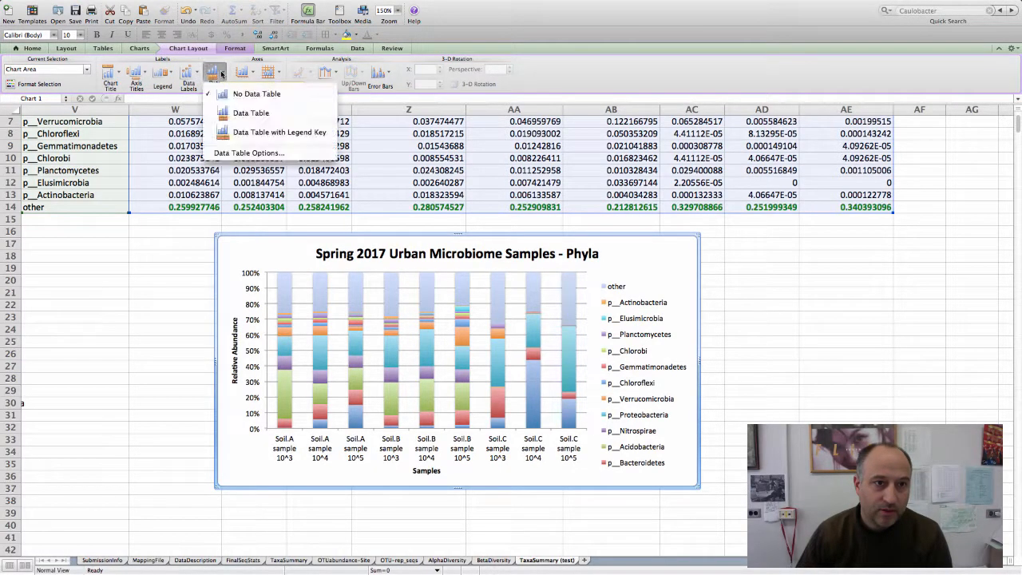
pyautogui.click(239, 113)
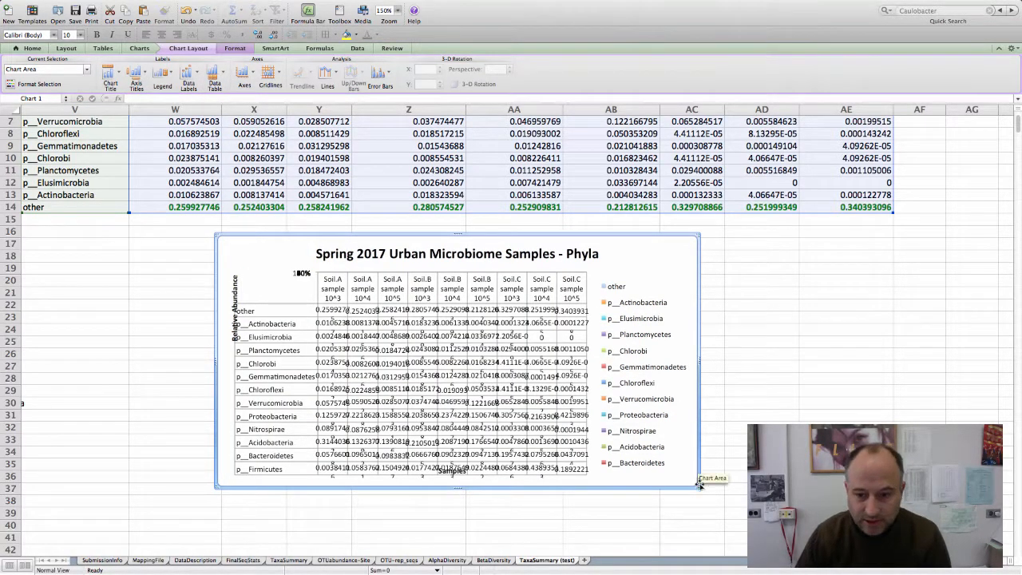
pyautogui.moveTo(699, 485); pyautogui.dragTo(695, 533)
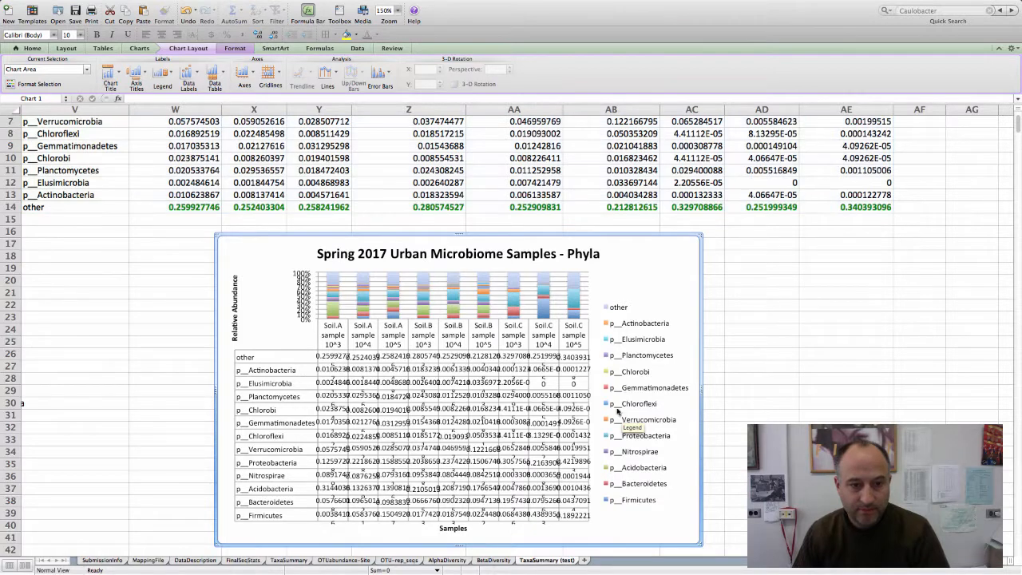
pyautogui.press('super+z')
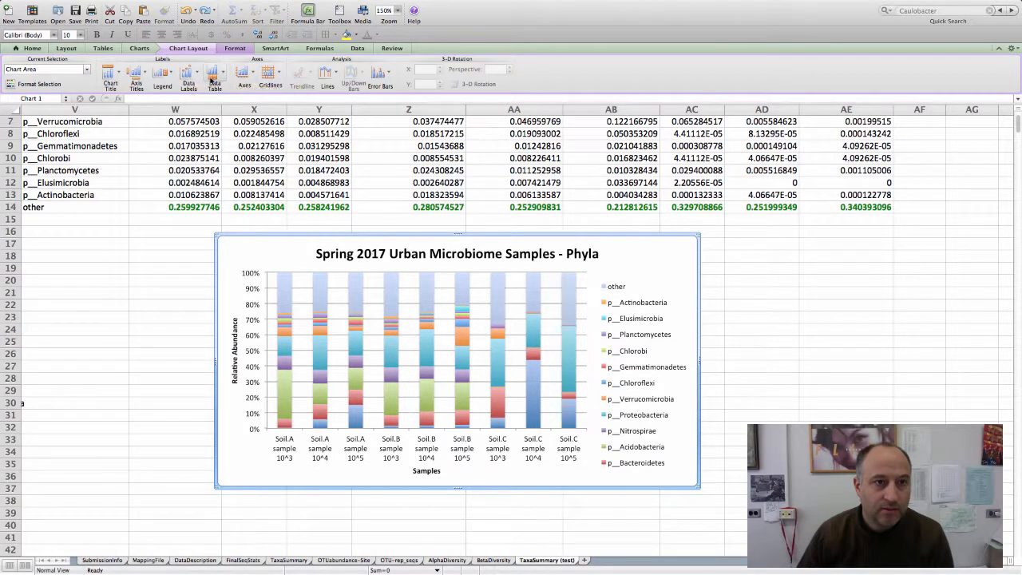
# Try category name data labels on the chart's columns, remove them again, and deselect the chart
pyautogui.click(197, 76)
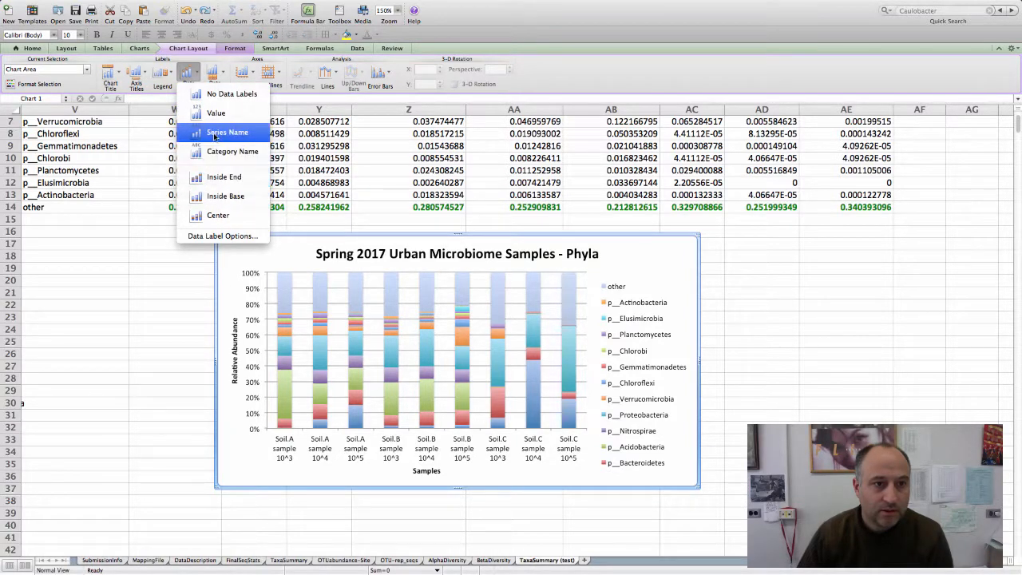
pyautogui.click(212, 151)
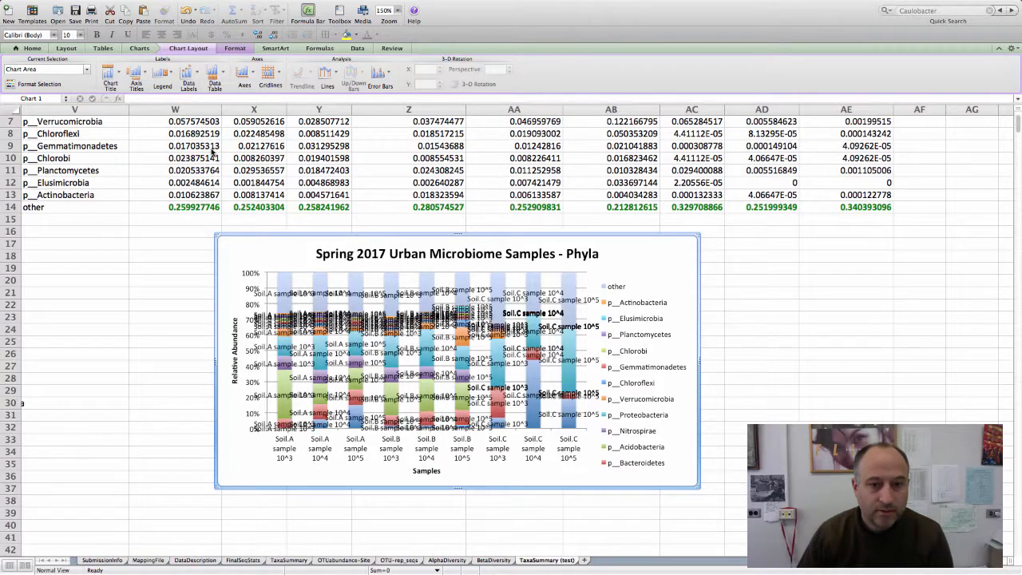
pyautogui.click(194, 75)
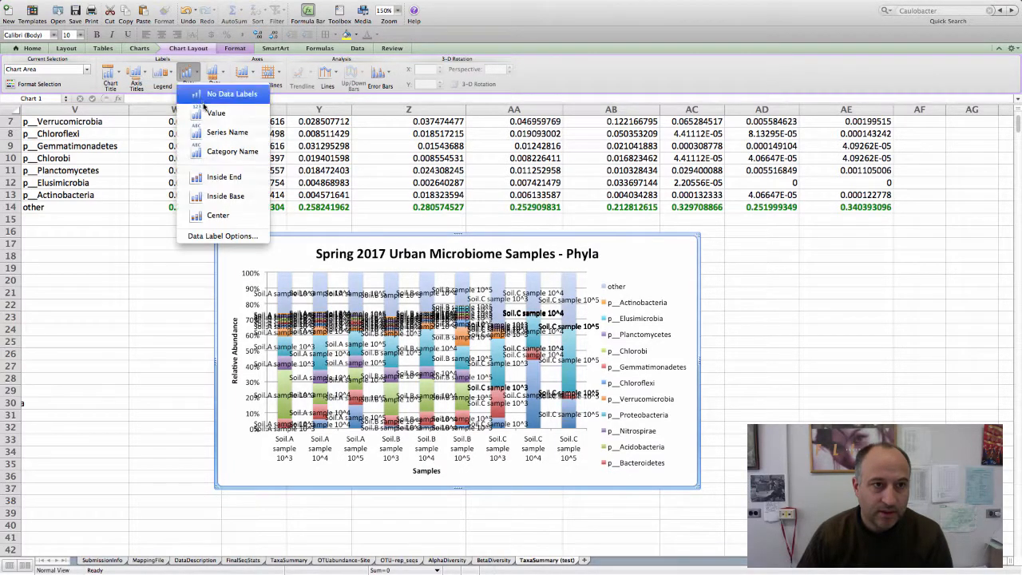
pyautogui.click(157, 258)
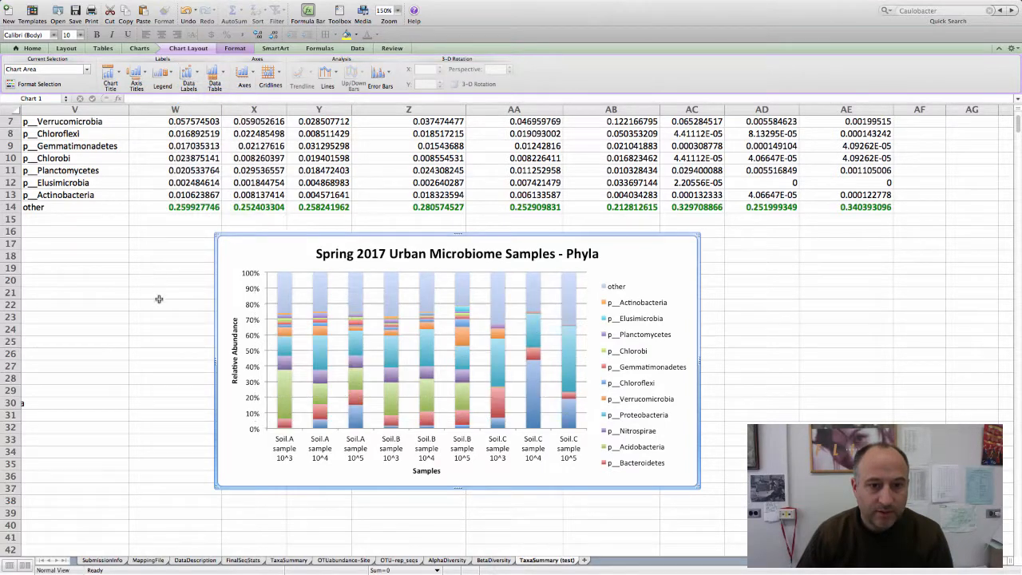
pyautogui.click(150, 339)
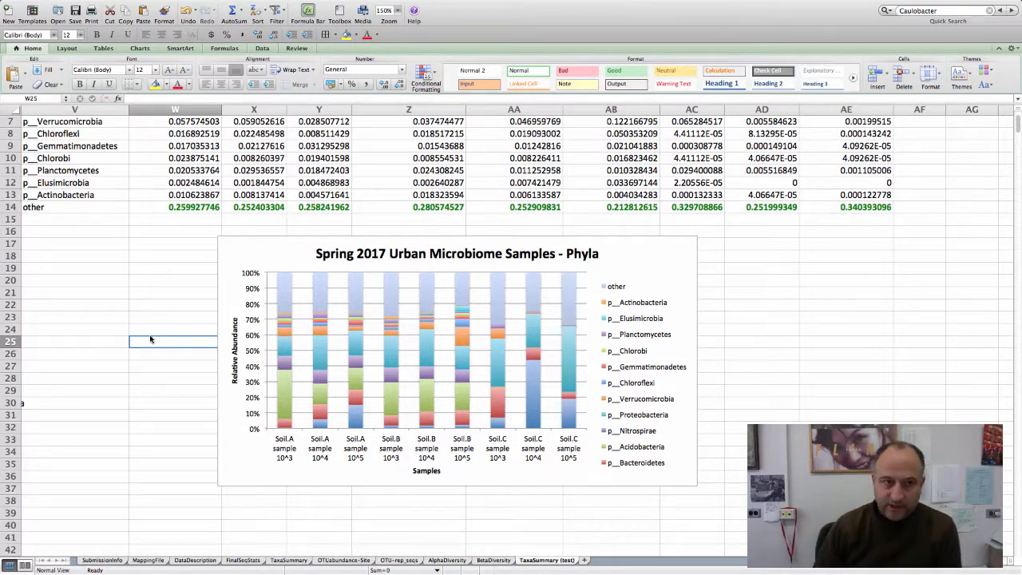
pyautogui.scroll(3, 151, 339)
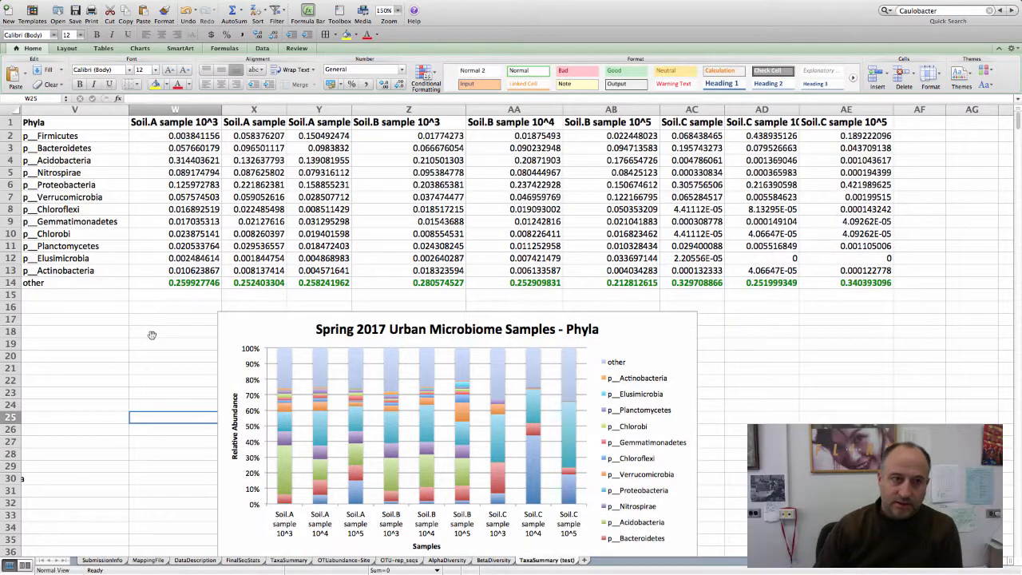